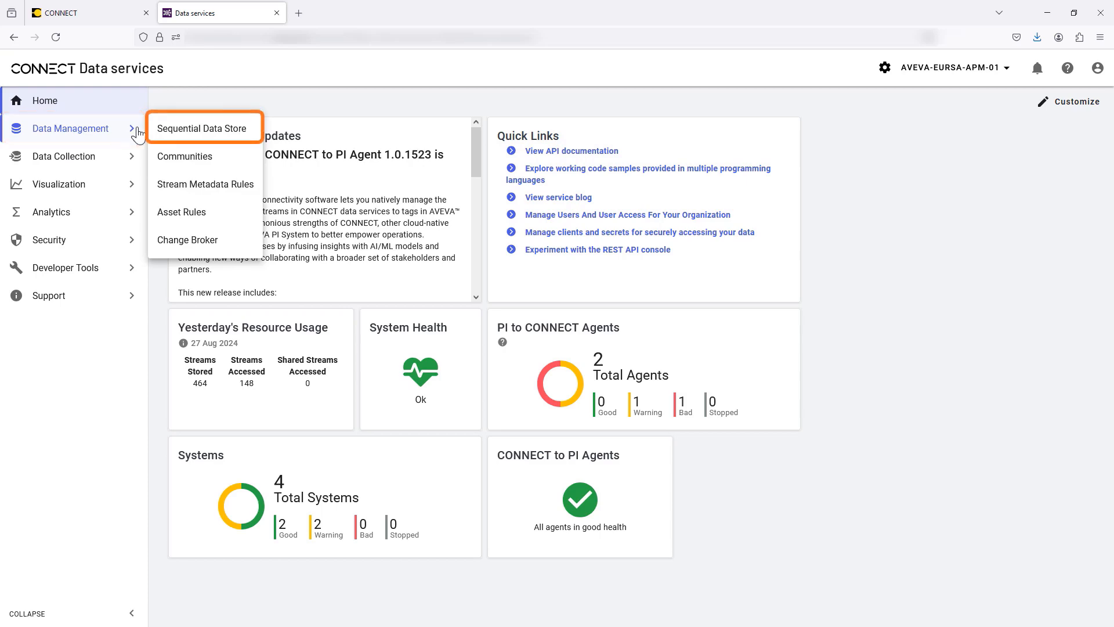
- View the stream list in the Sequential Data Store and open the Asset Explorer
click(184, 130)
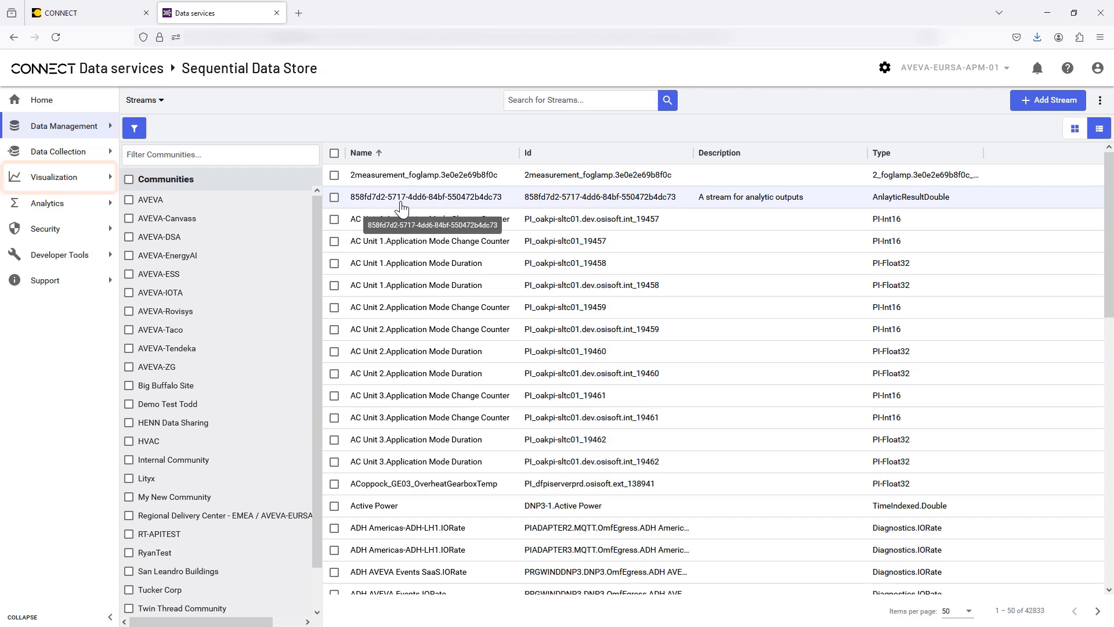
mouse_move(87, 177)
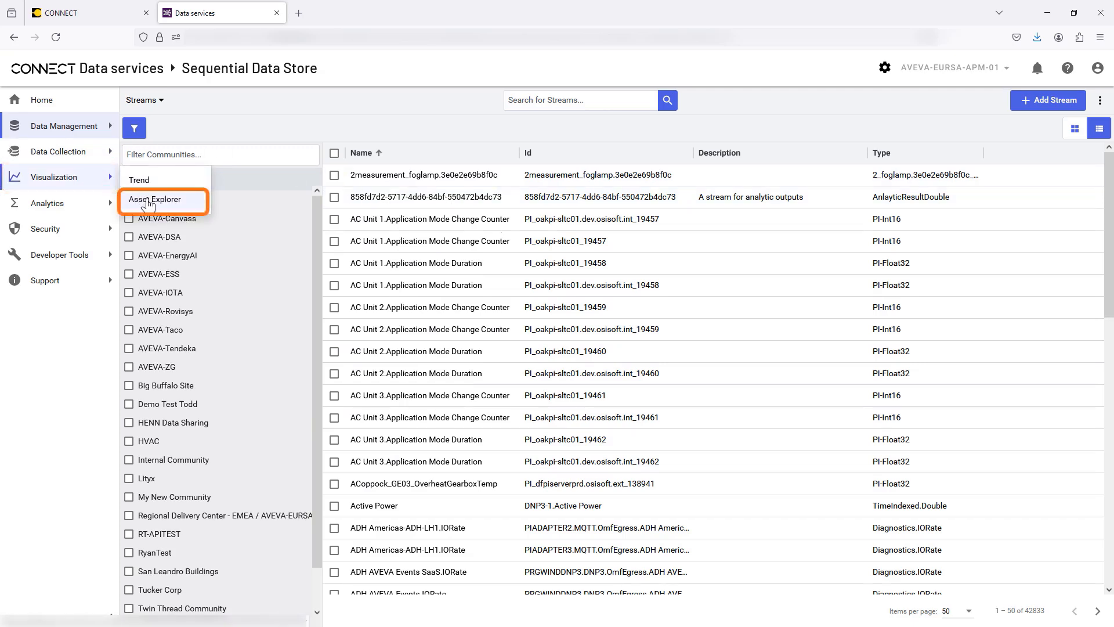
click(150, 202)
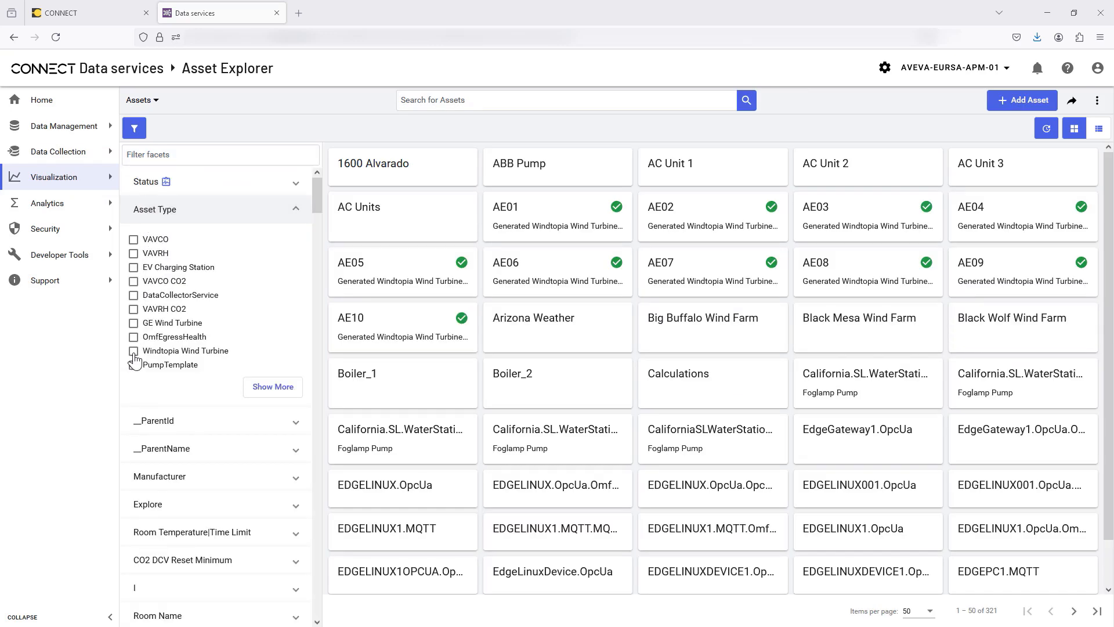
- Filter the assets to the Windtopia Wind Turbine type and examine the properties and metadata of GE01
click(133, 352)
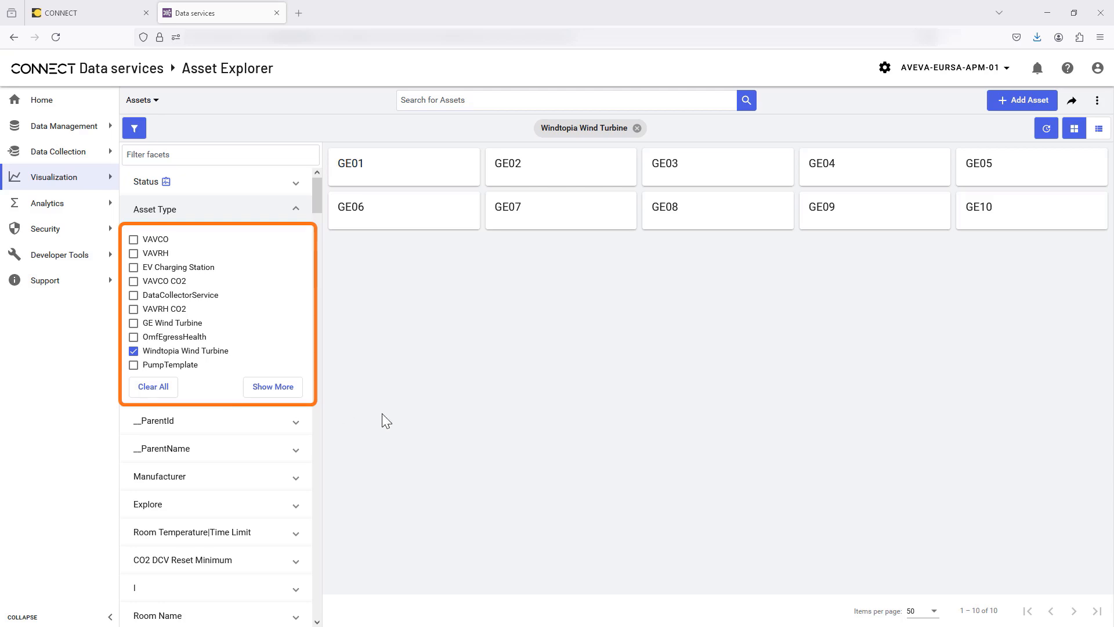
click(380, 172)
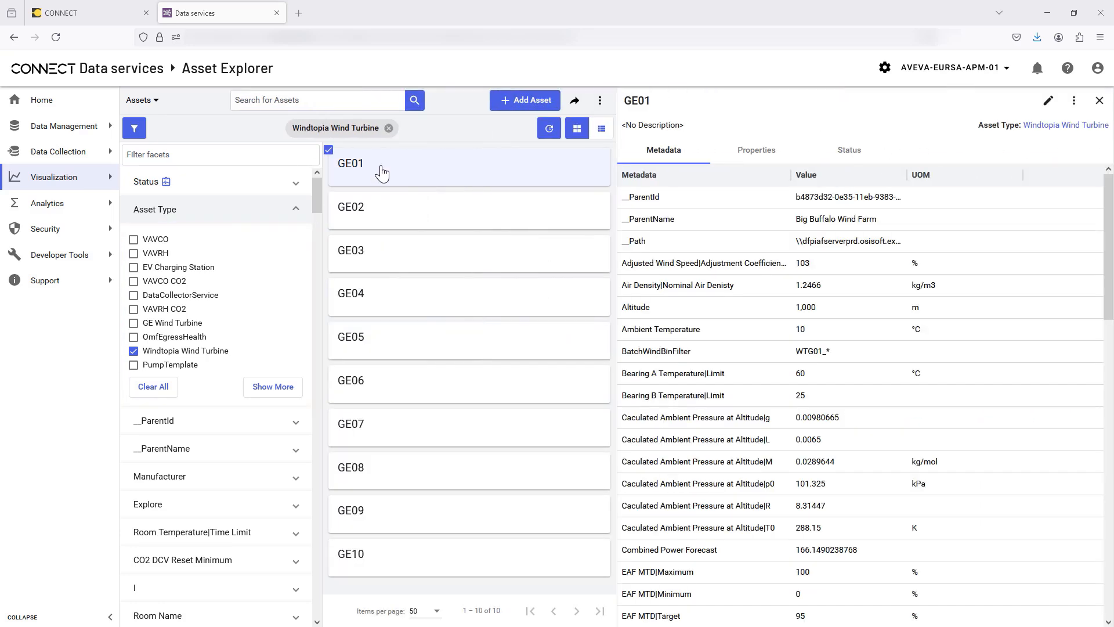
click(745, 158)
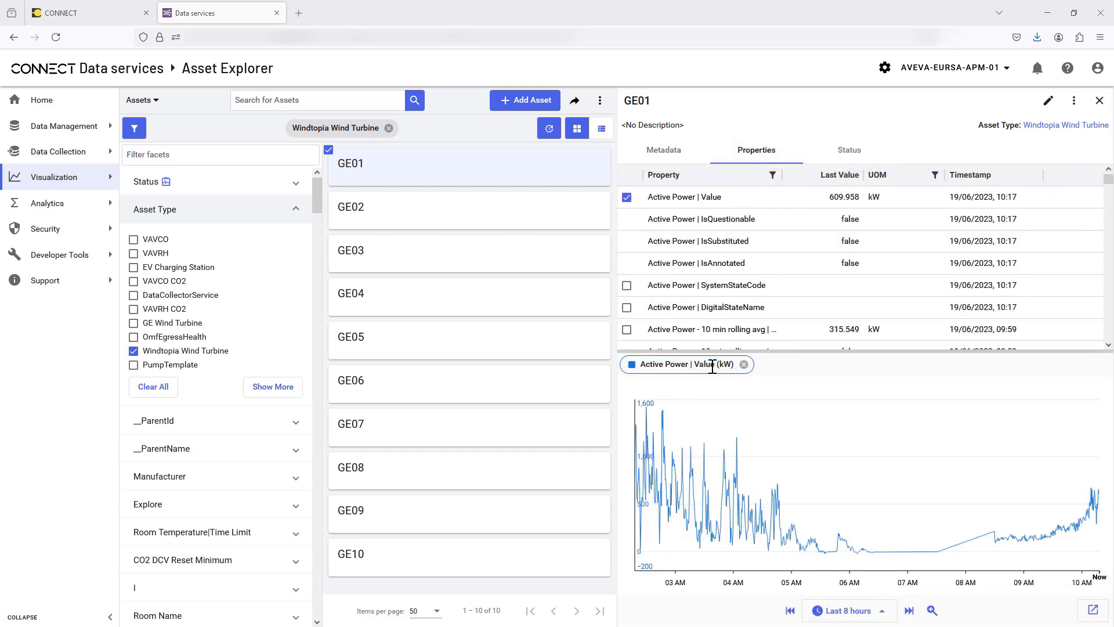
scroll(748, 339, down, 6)
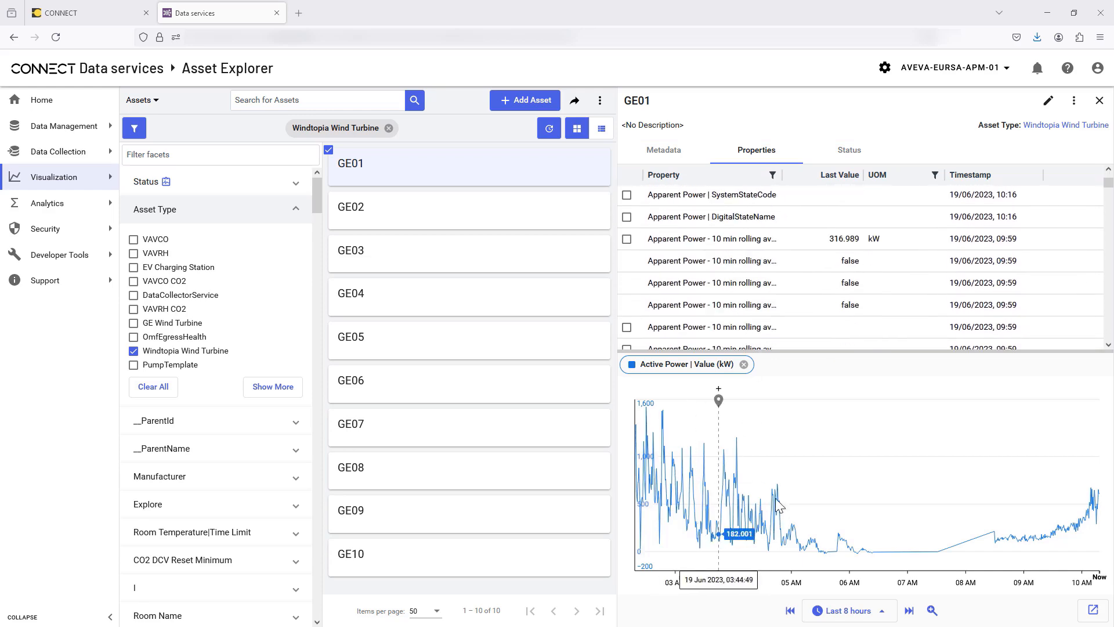
click(678, 152)
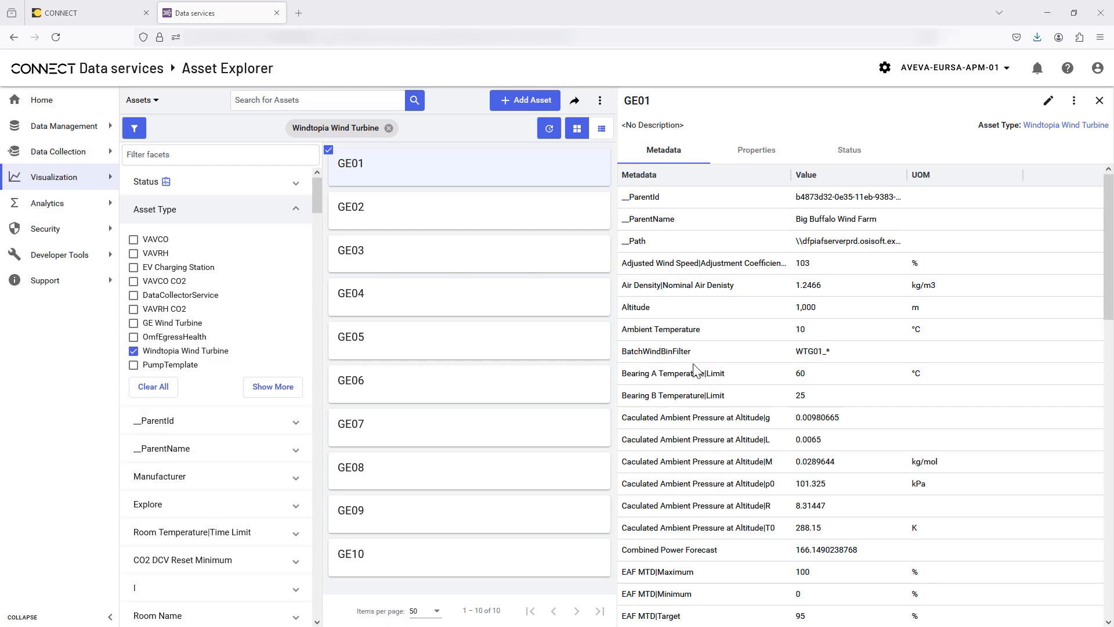
scroll(694, 370, down, 3)
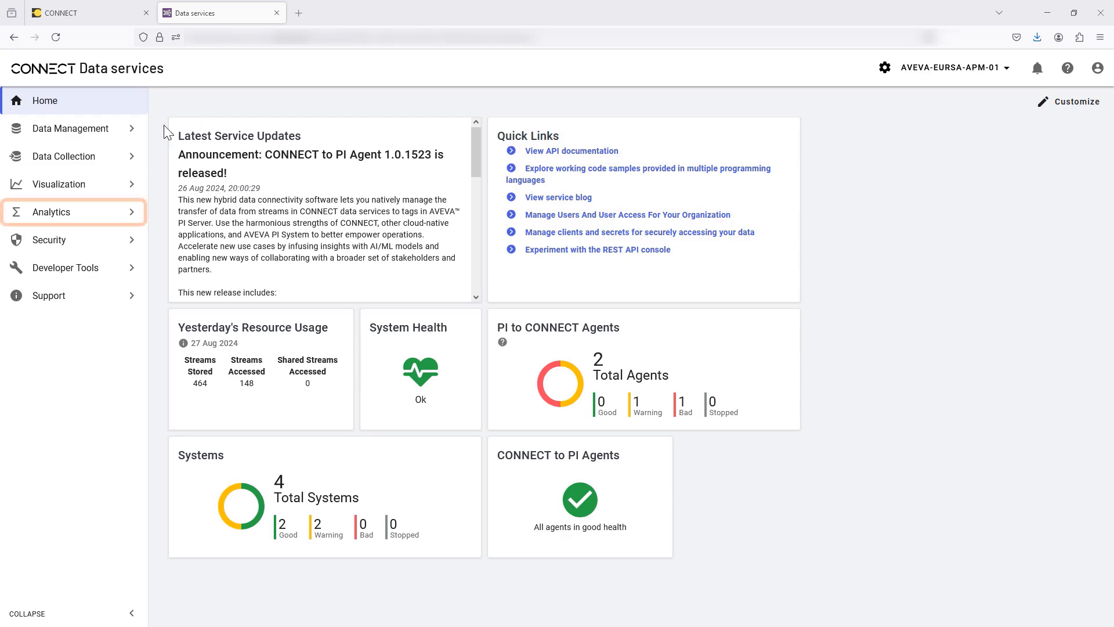
- Add a new data view named "Test view 1"
mouse_move(80, 219)
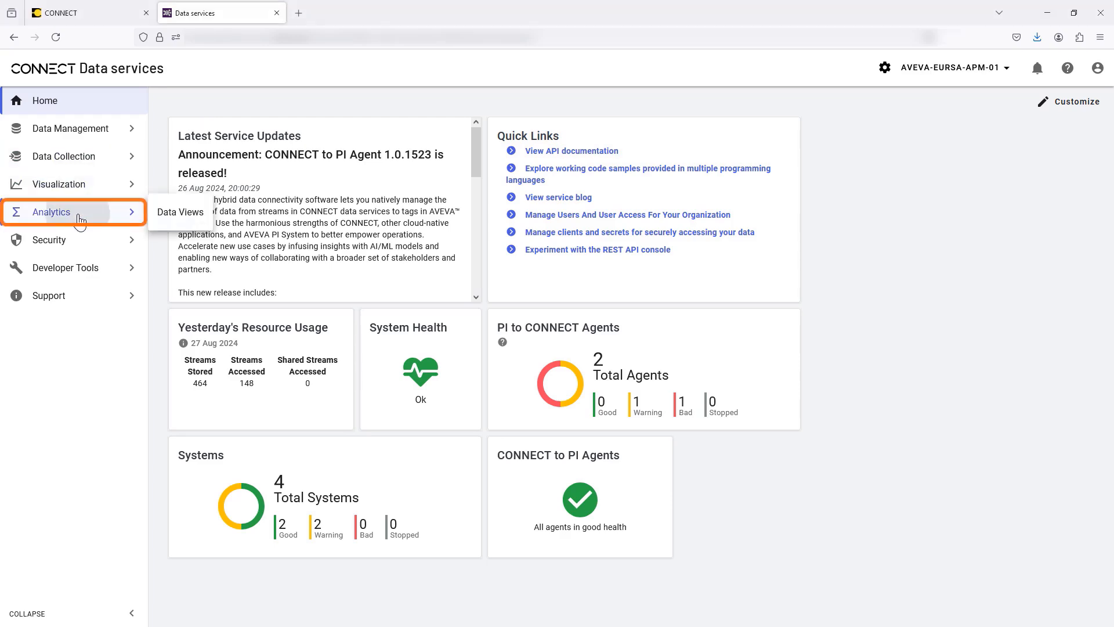
click(163, 212)
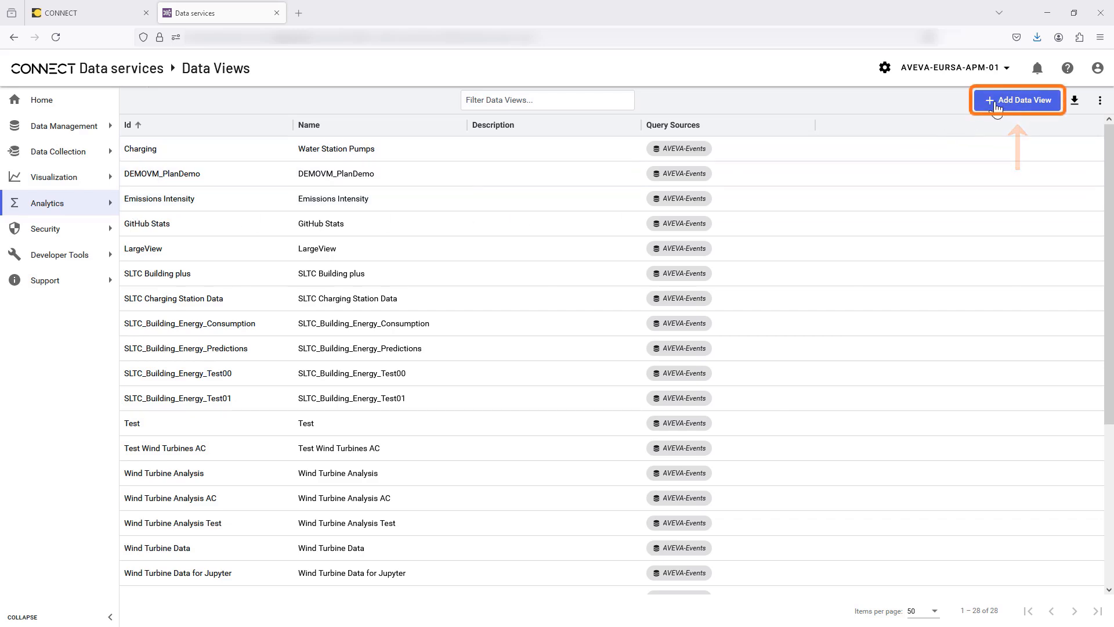
click(997, 103)
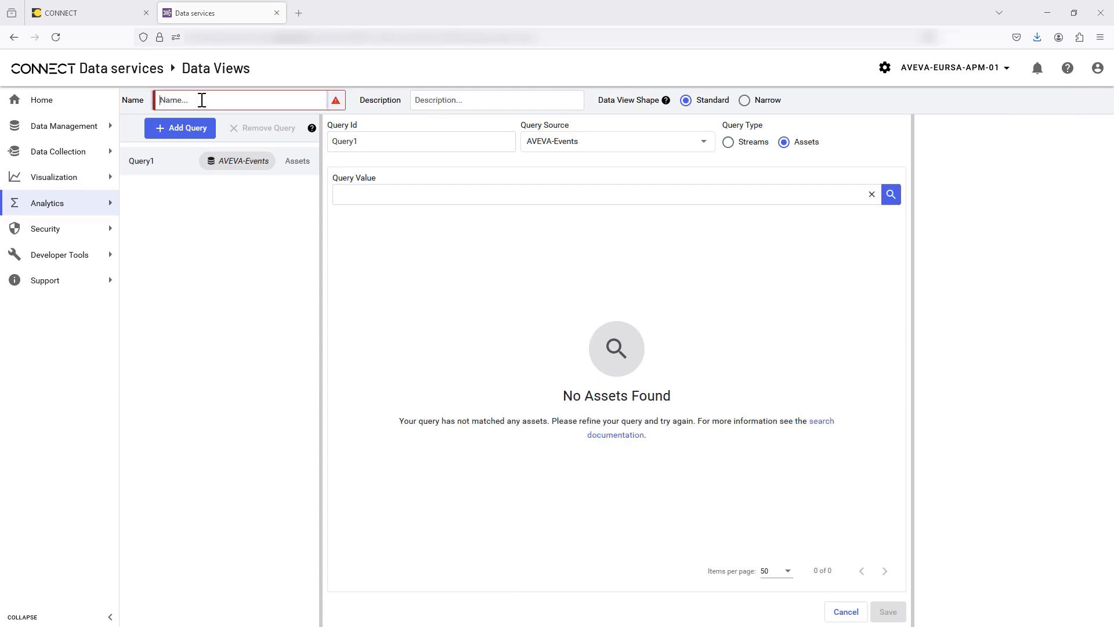
text(T)
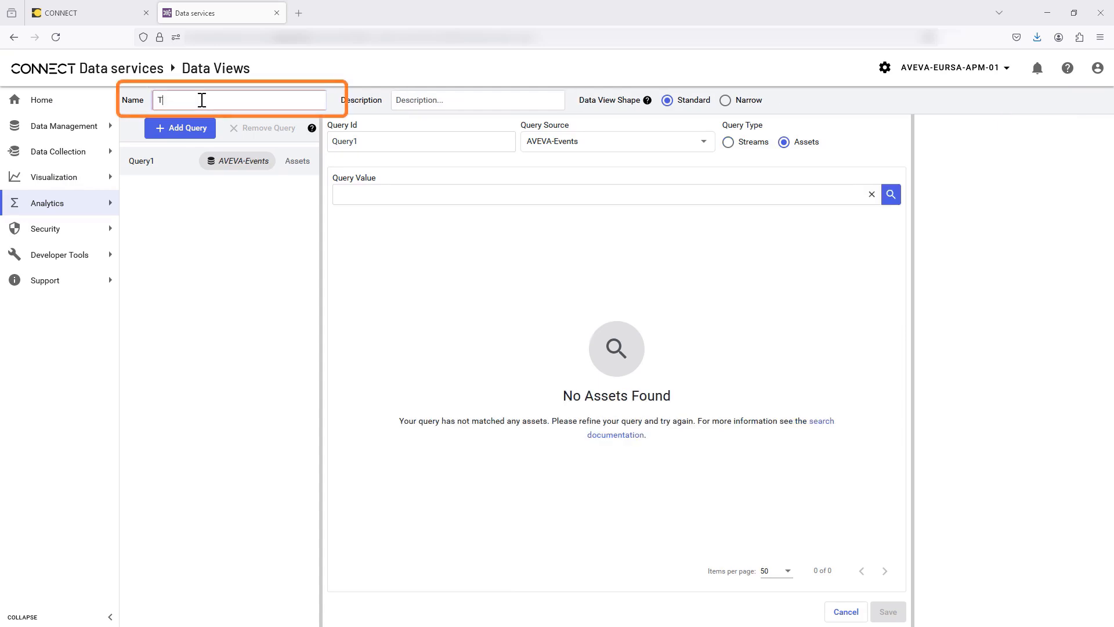
text(est view)
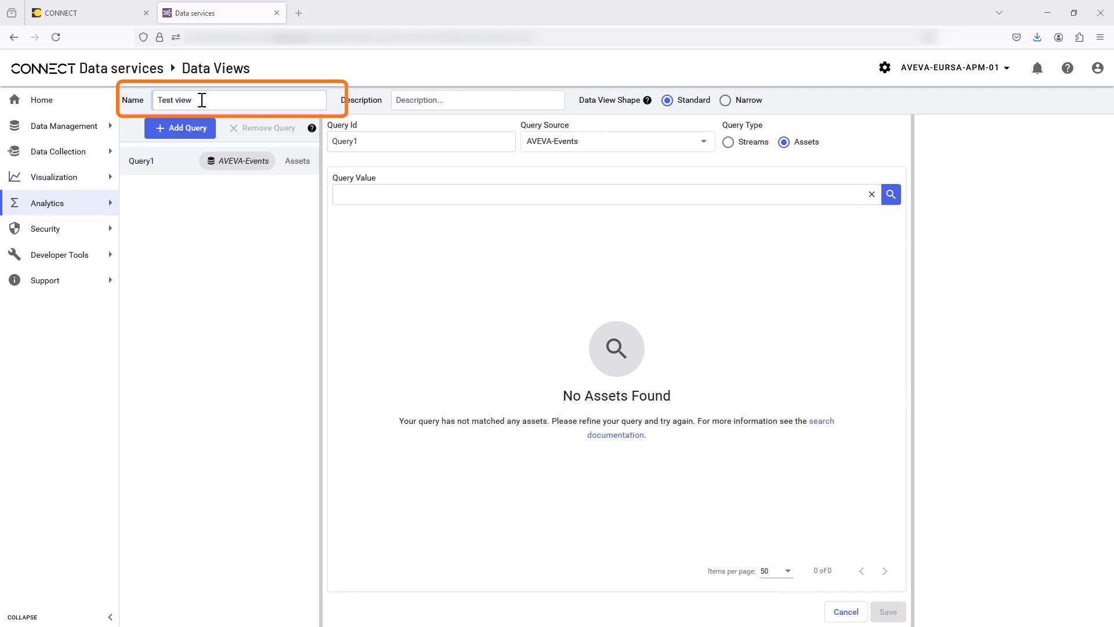
text( 1)
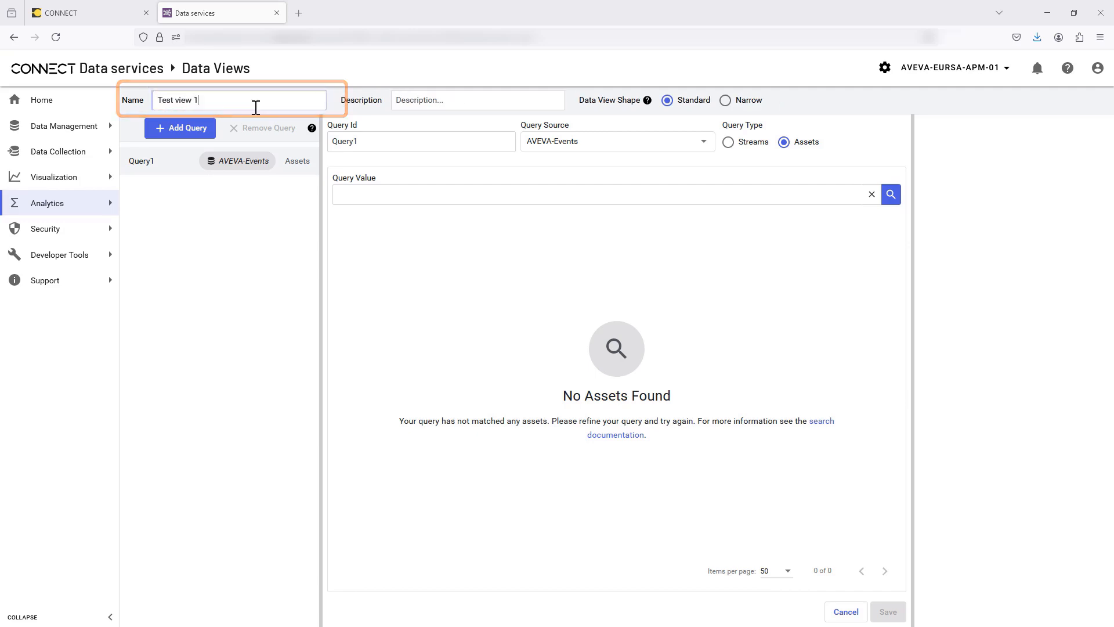
- Switch the query type of Query1 to Streams and back to Assets
click(375, 140)
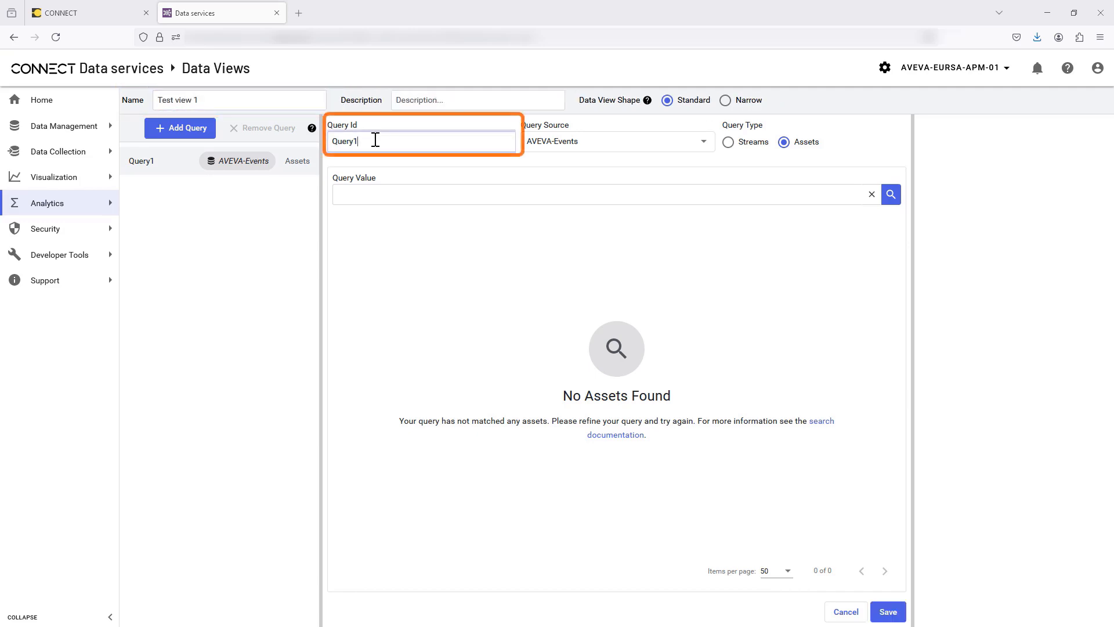
click(367, 192)
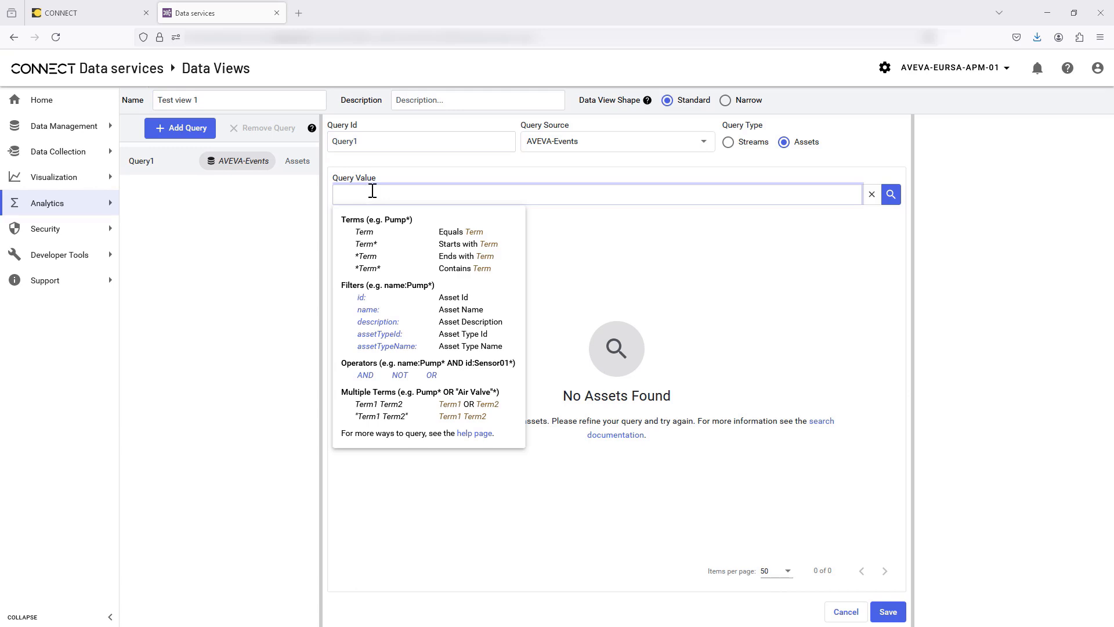
click(416, 171)
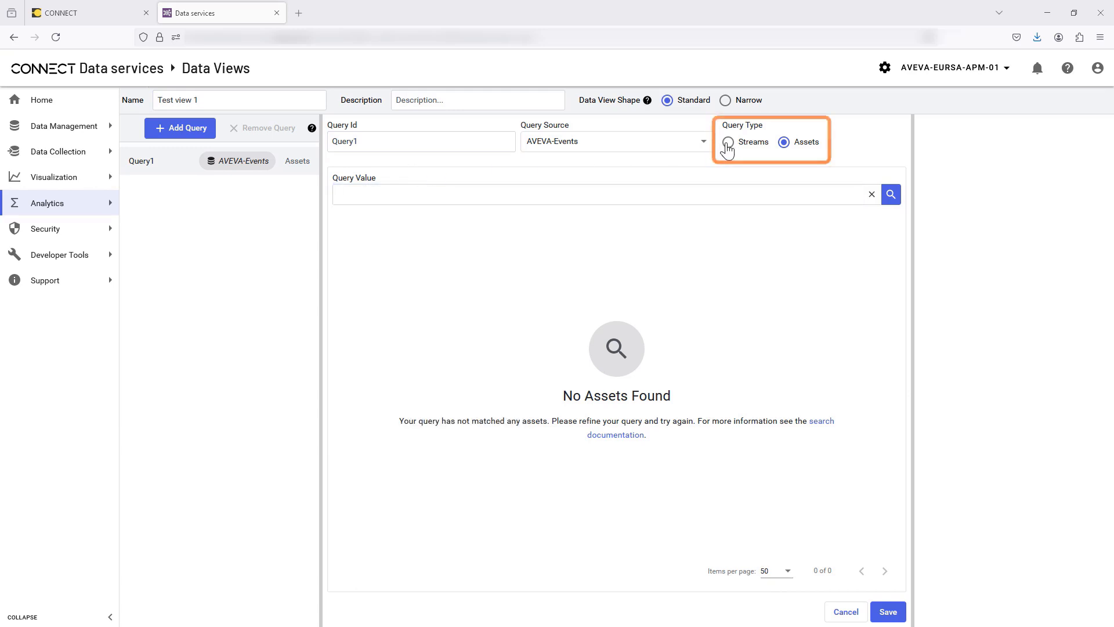
click(728, 142)
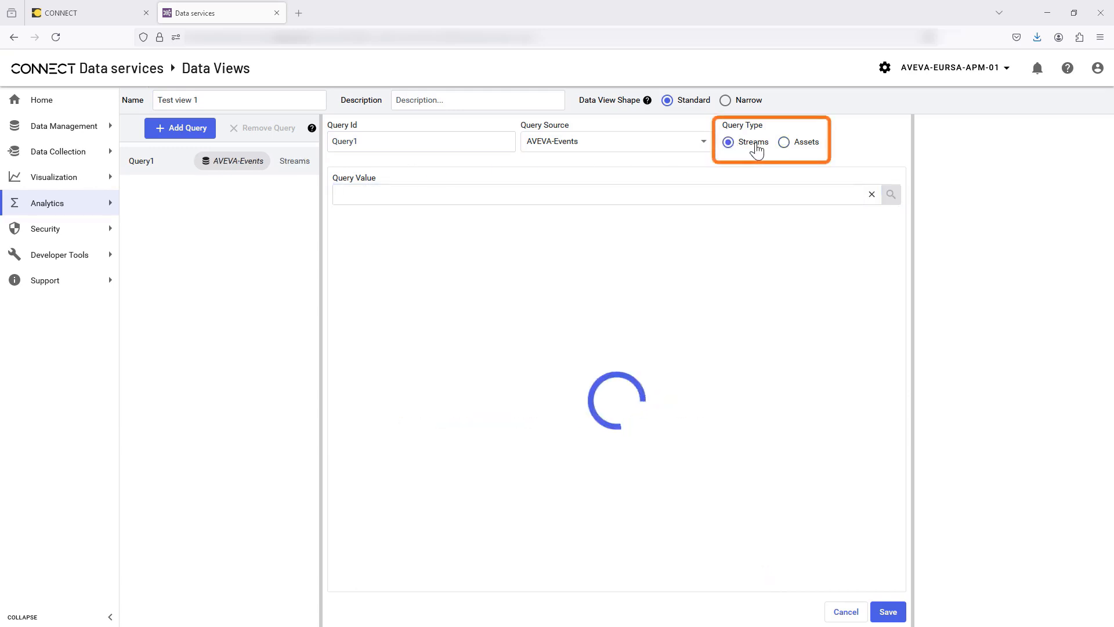
click(784, 143)
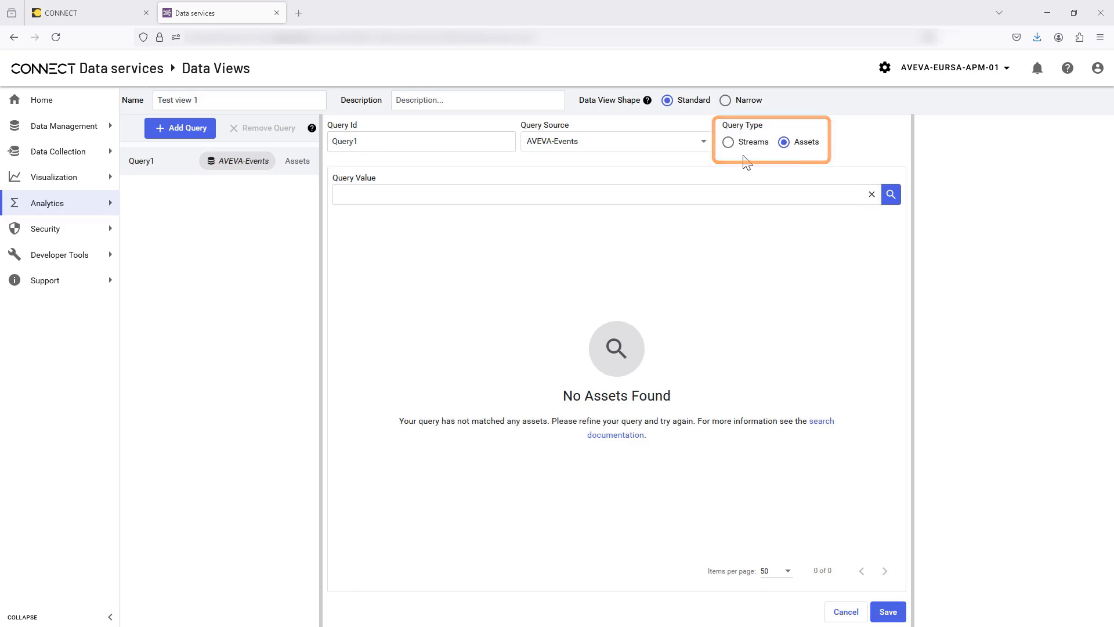
- Run the asset query name:GE0* for Query1, look through the fields of GE01, and save the data view
click(368, 199)
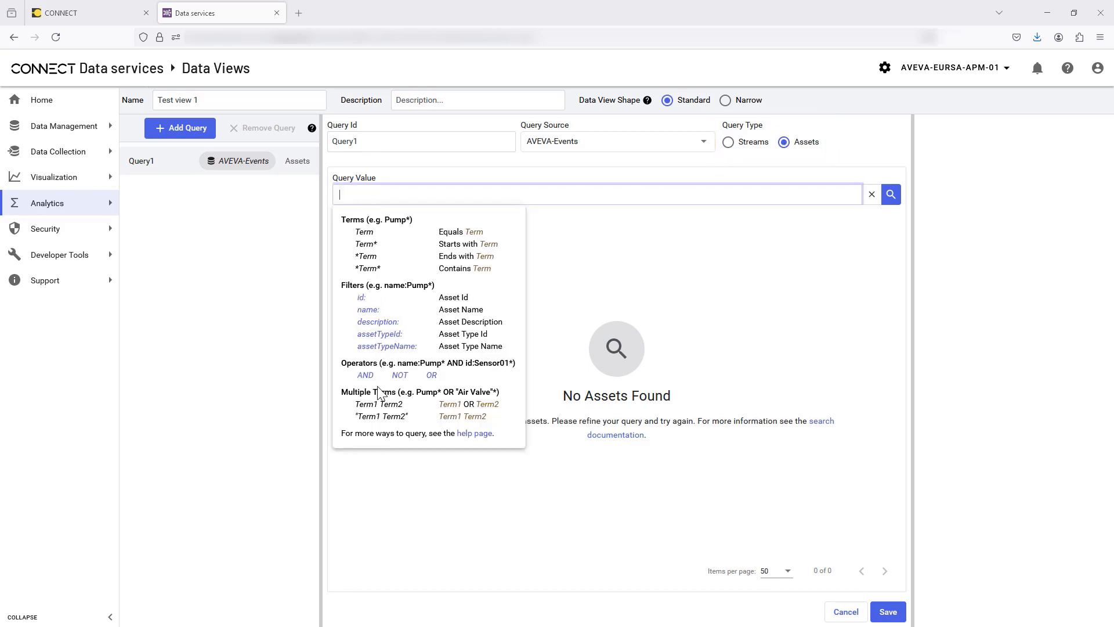
click(369, 310)
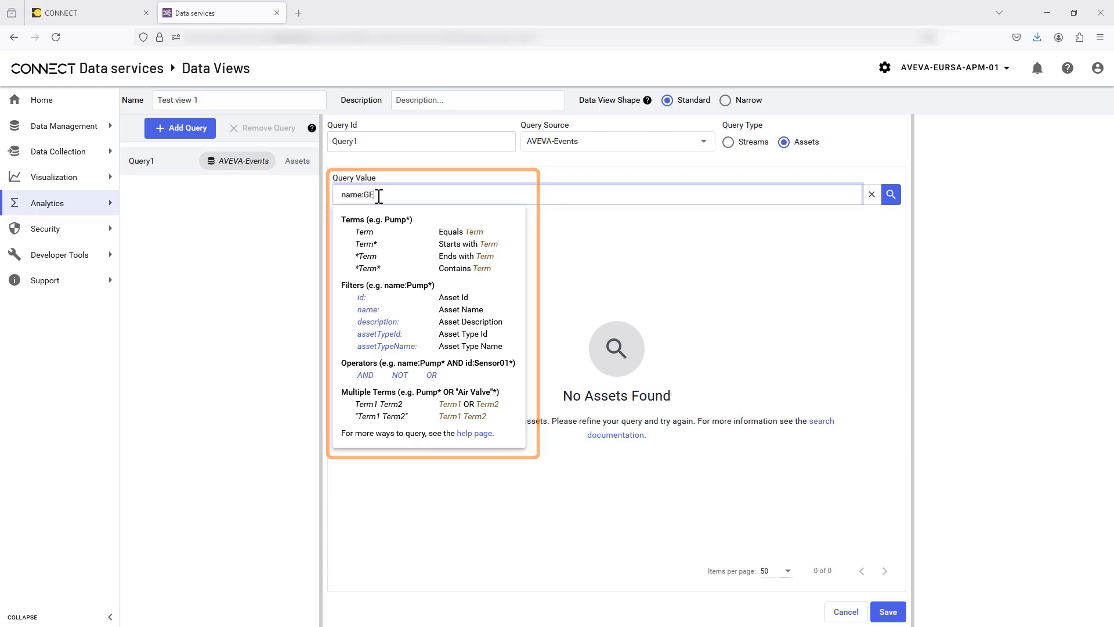
text(GE0*)
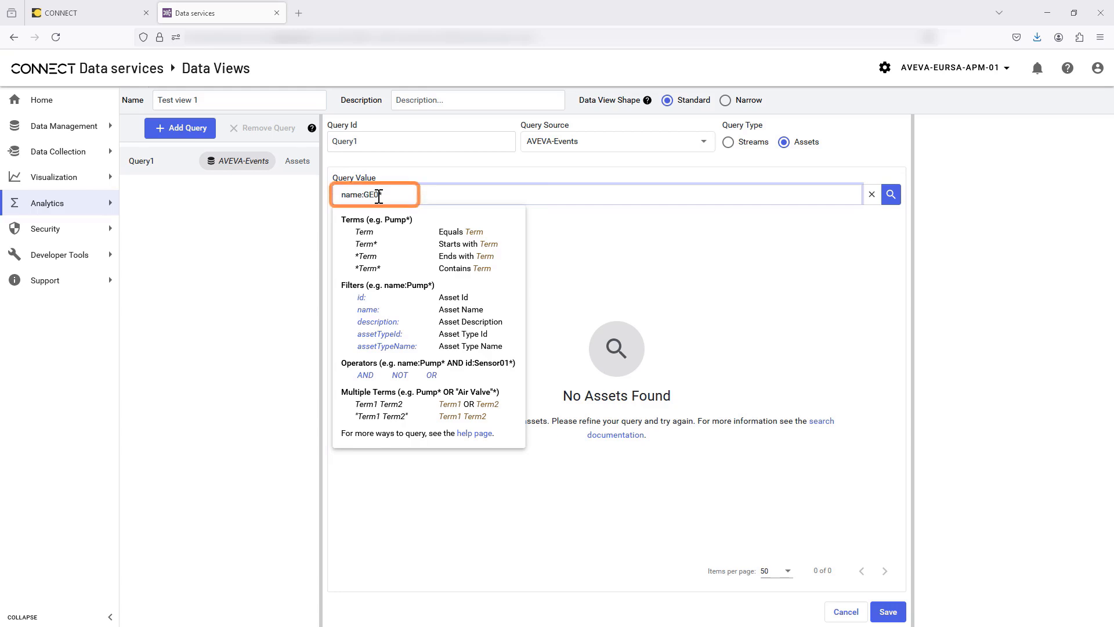
key(Return)
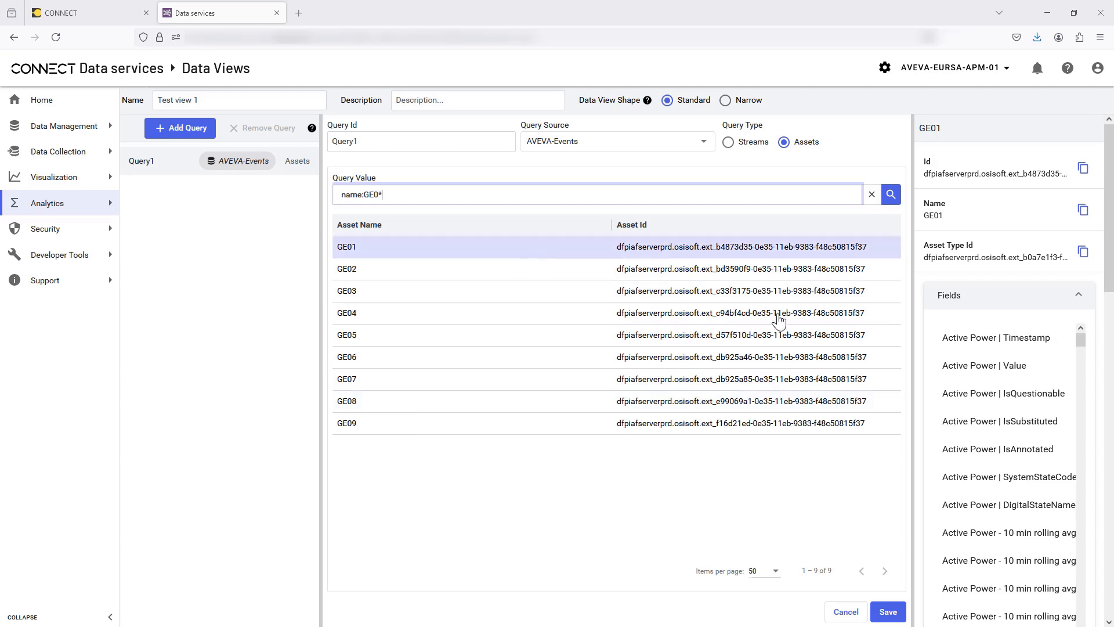
mouse_move(1082, 340)
mouse_down()
mouse_move(1086, 420)
mouse_move(1098, 345)
mouse_up()
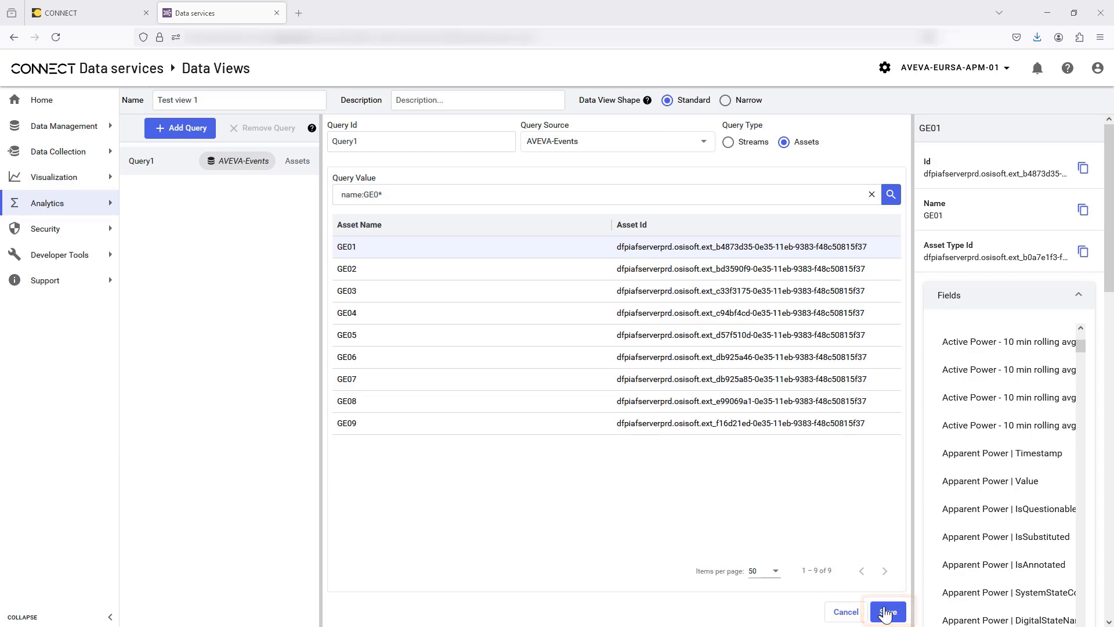
click(886, 612)
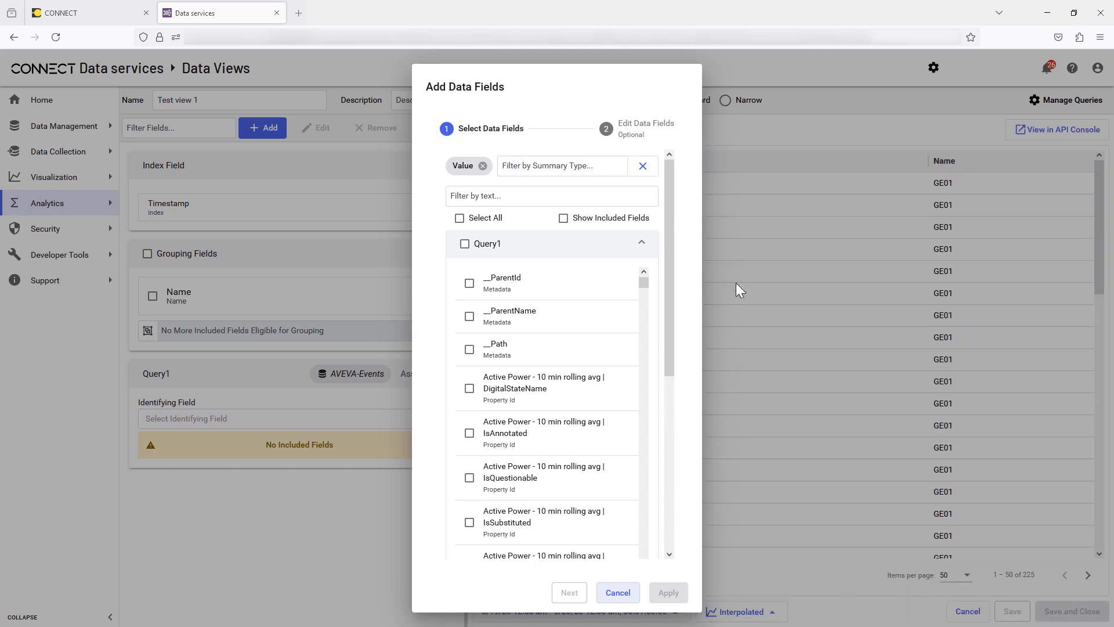
- Filter the data fields available to add by the stream reference name Wind Speed
click(475, 197)
text(wi)
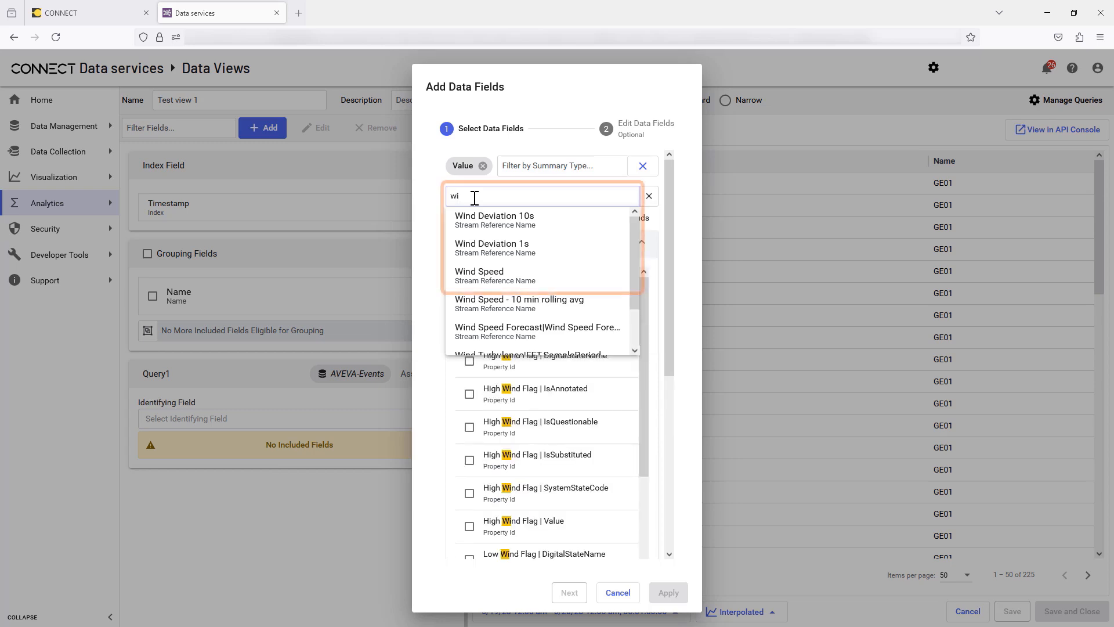
text(nd)
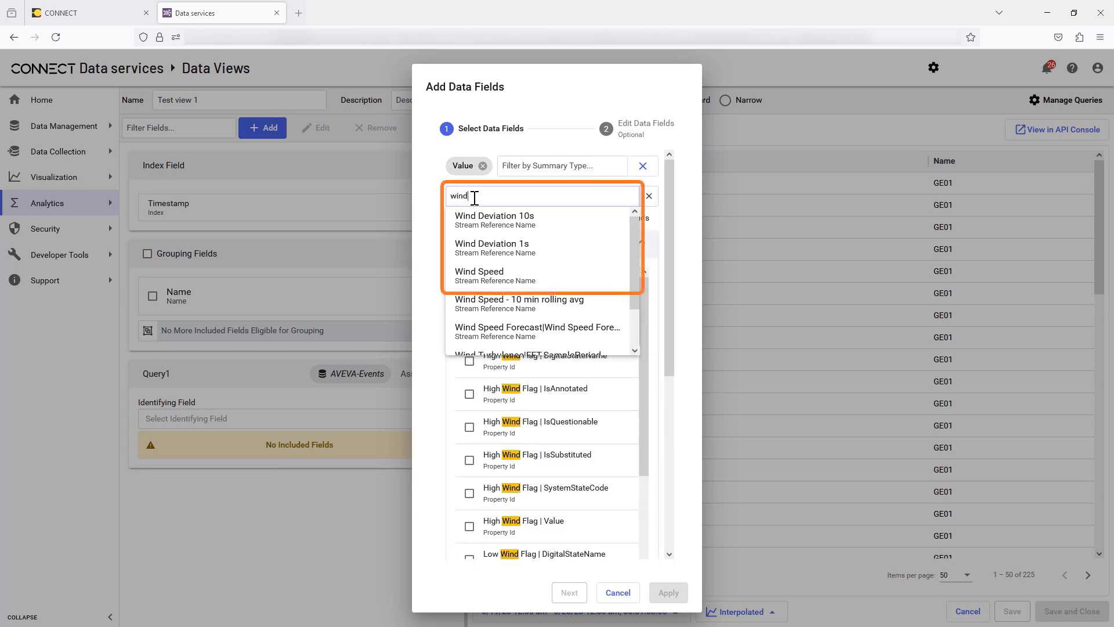
click(475, 277)
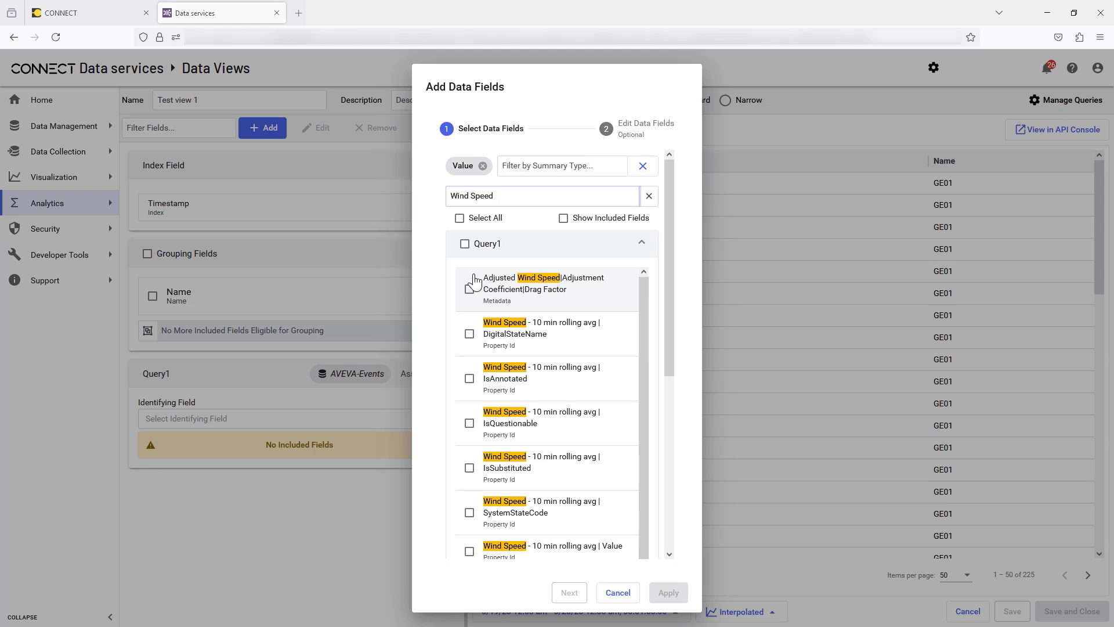
- Select the data fields Wind Speed | Value and Wind Speed Forecast (+3d) | DigitalStateName and | IsAnnotated
scroll(491, 378, down, 1)
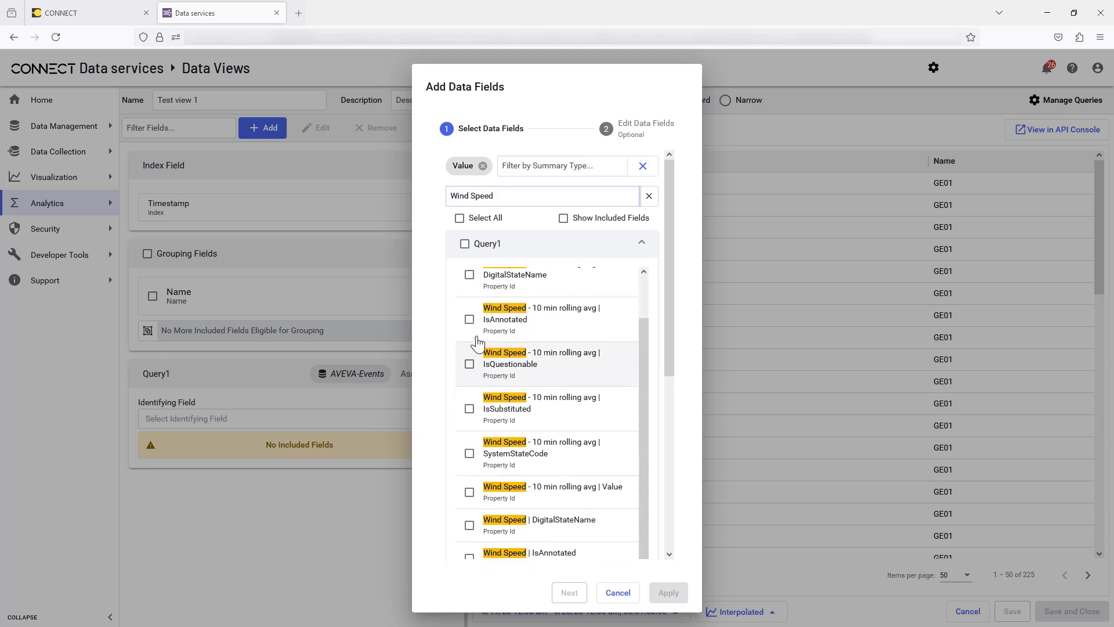
scroll(492, 384, down, 5)
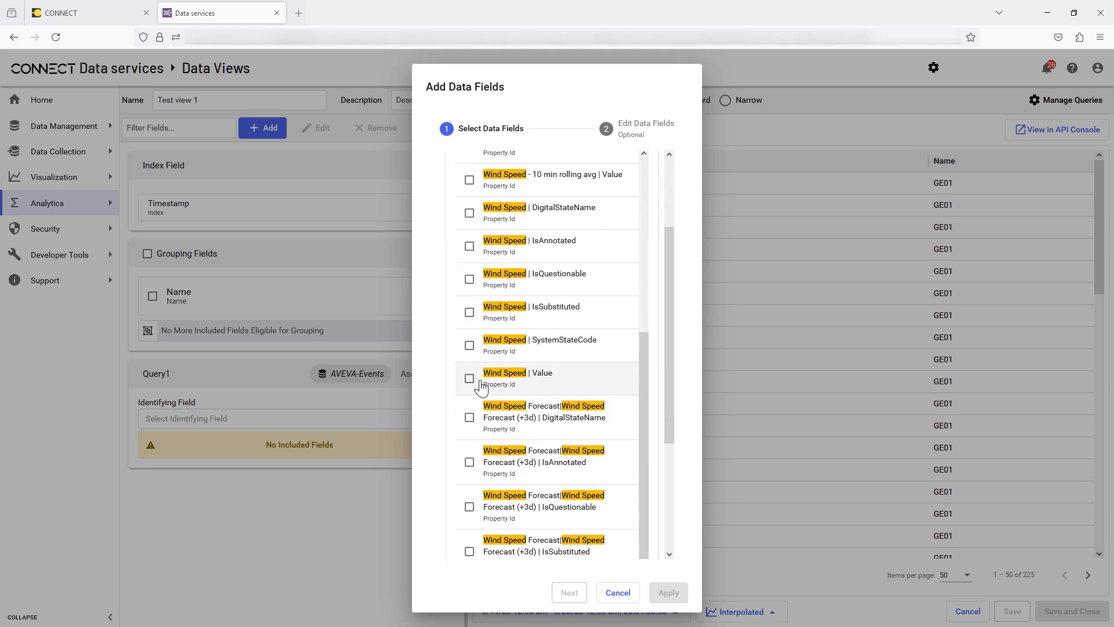
click(468, 379)
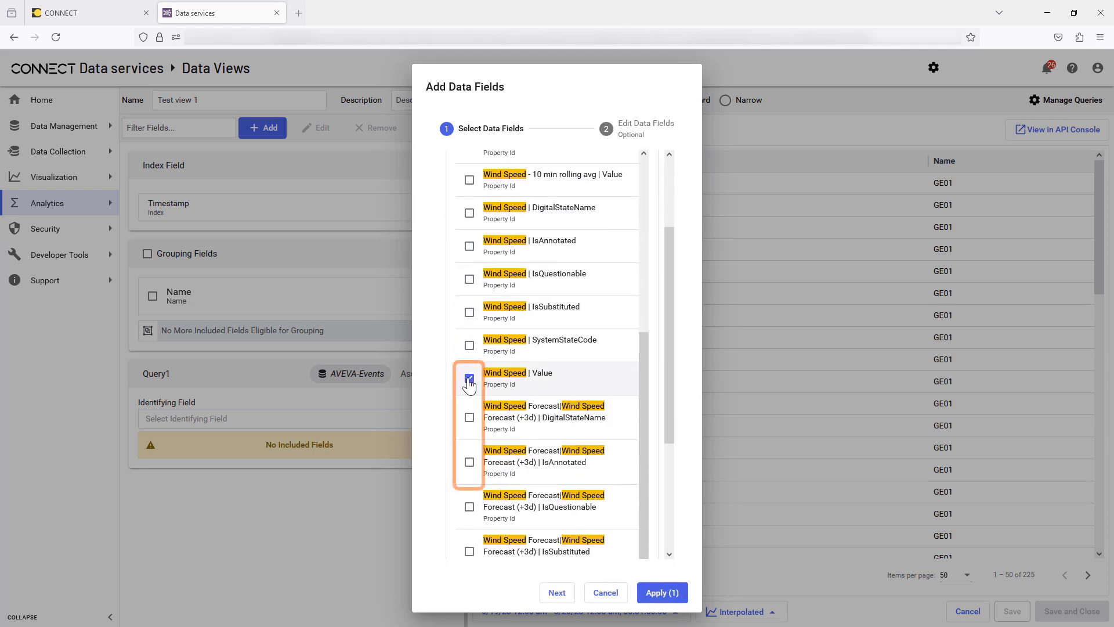
click(469, 419)
click(470, 462)
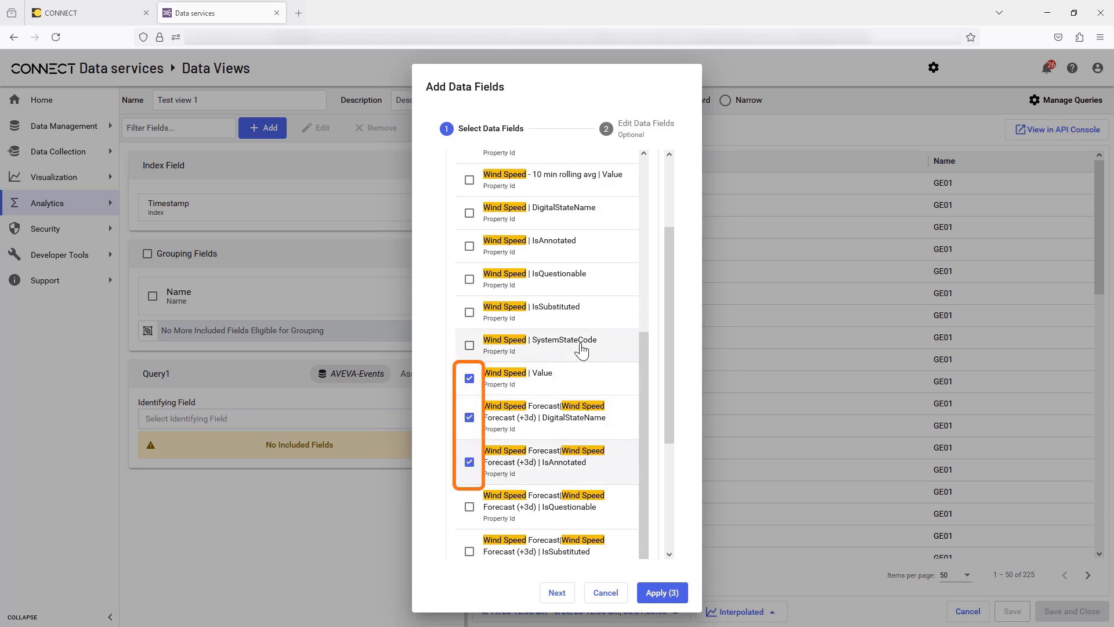
scroll(545, 344, down, 3)
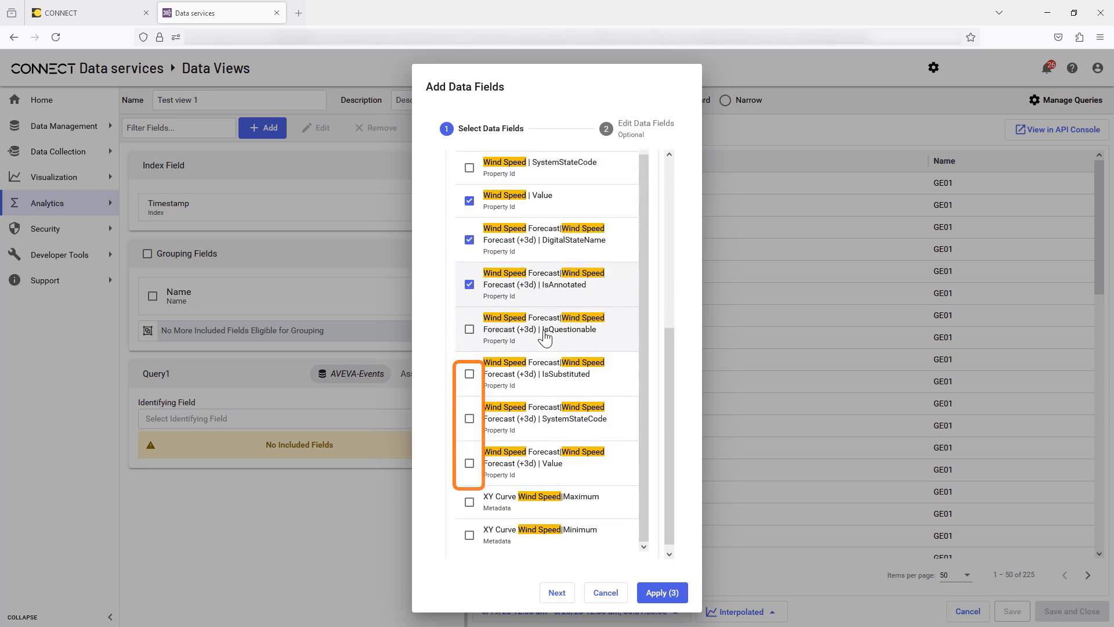
scroll(544, 336, up, 3)
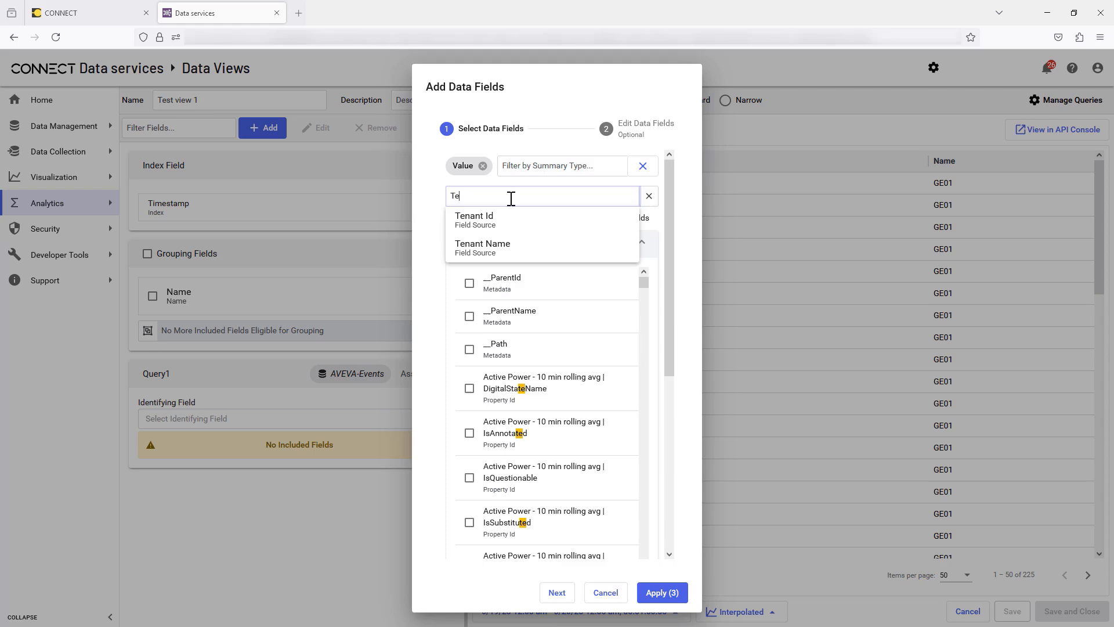
- Filter the fields by Temp and select Bearing A Temperature | SystemStateCode and | Value, plus External Oil Heater Temperature | DigitalStateName and | IsAnnotated
text(mp)
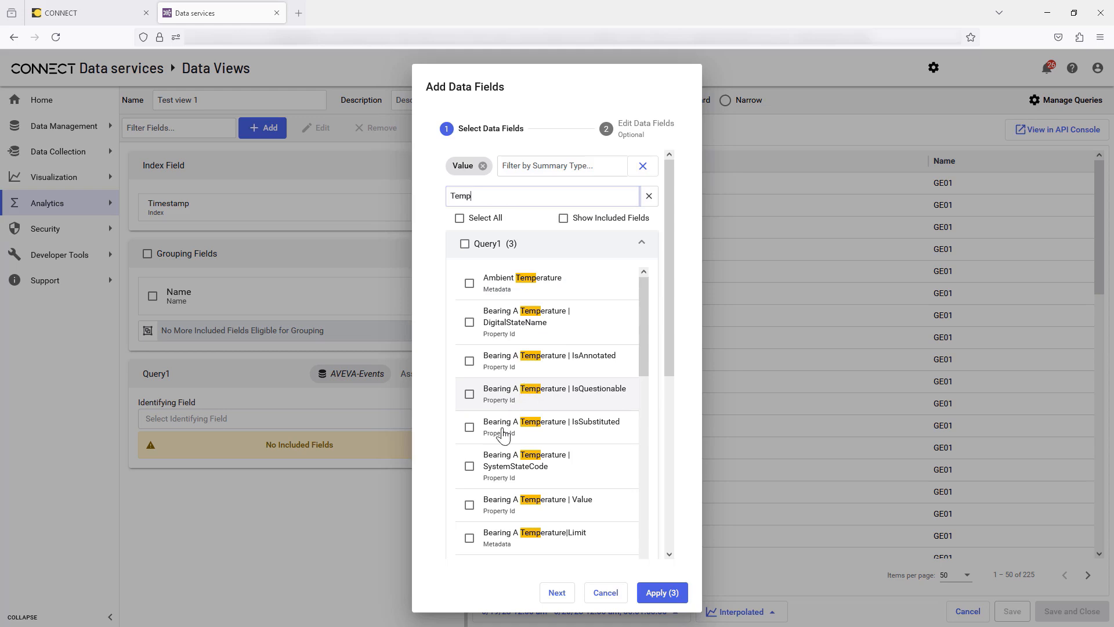
scroll(491, 464, down, 2)
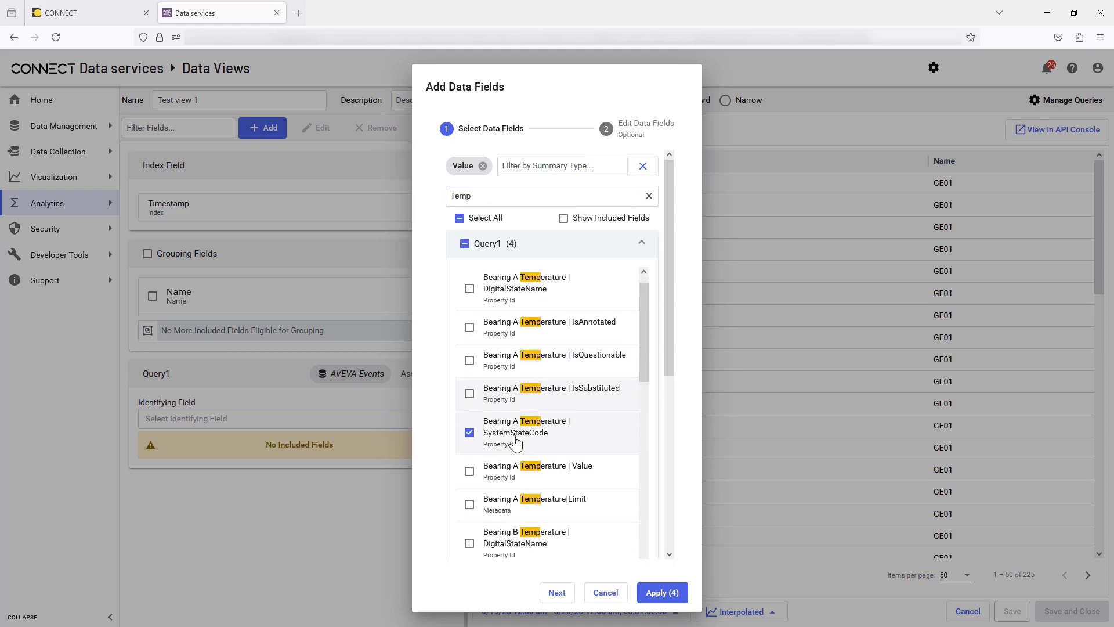
click(469, 446)
scroll(525, 412, down, 3)
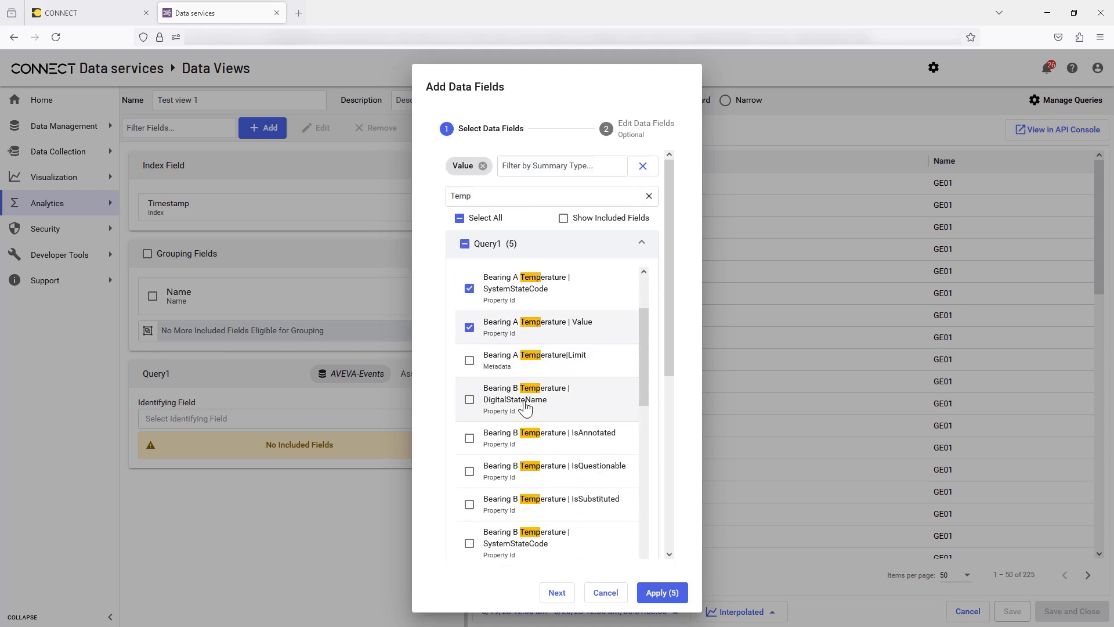
scroll(525, 407, down, 6)
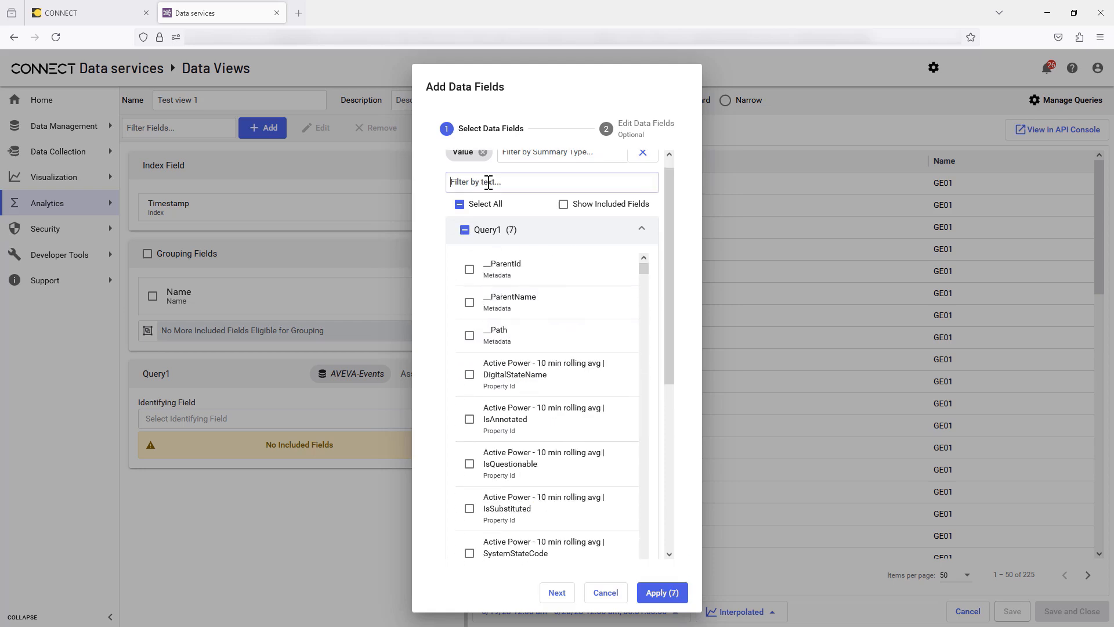
- Replace the text filter of the available data fields with the field source Metadata
text(M)
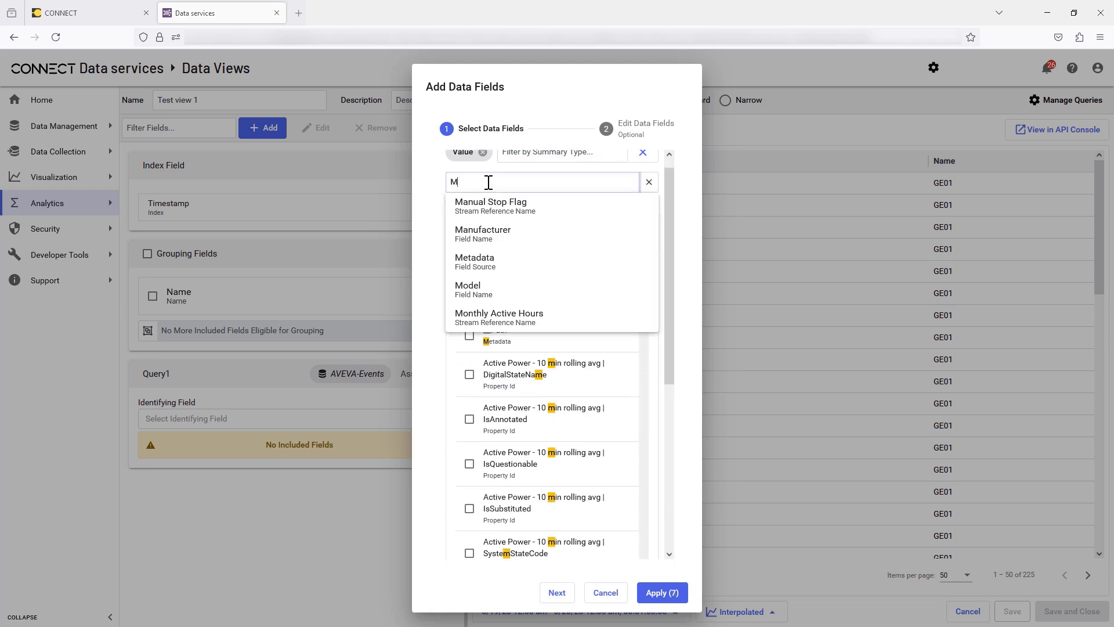
text(eta)
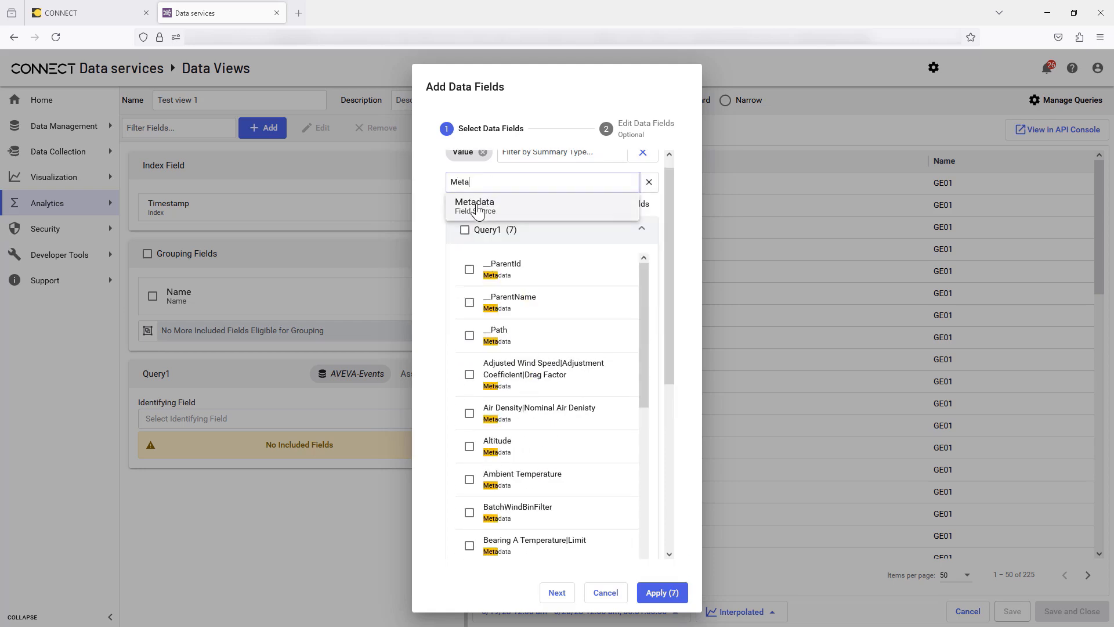
click(475, 208)
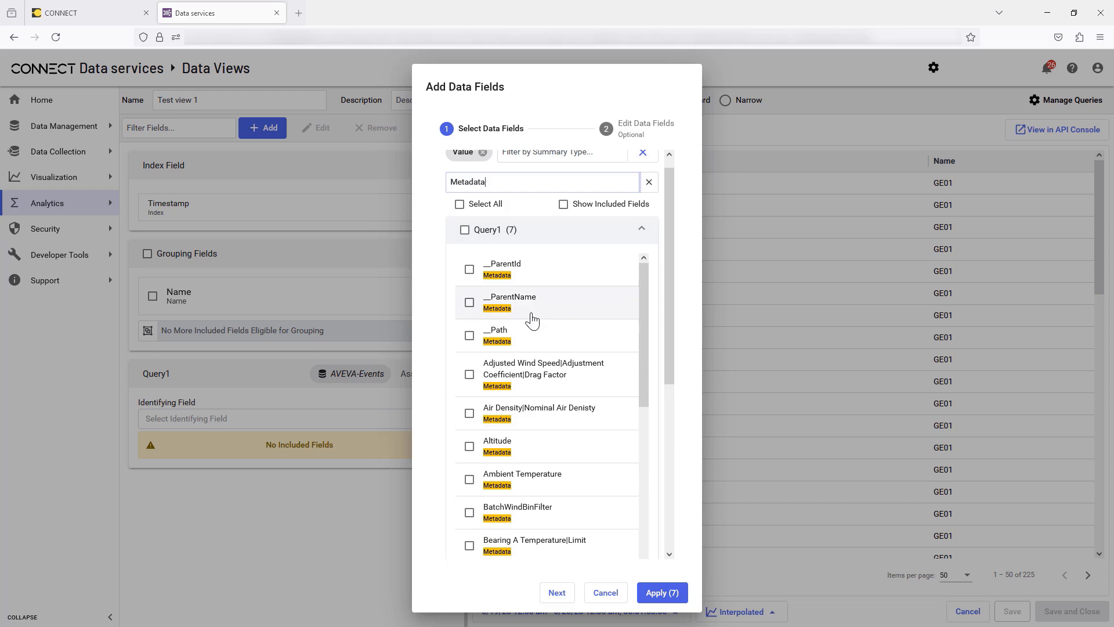
- Select the metadata fields Altitude, Gearbox Type, Latitude, Longitude, Manufacturer and Model, and clear the text filter
click(480, 450)
scroll(514, 432, down, 4)
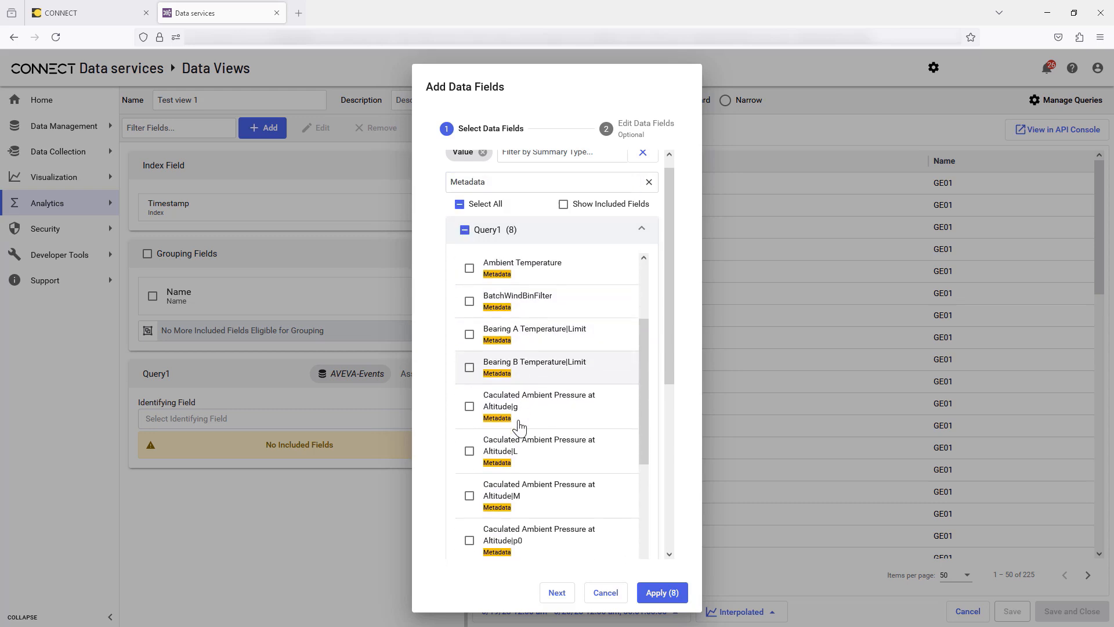
scroll(520, 428, down, 4)
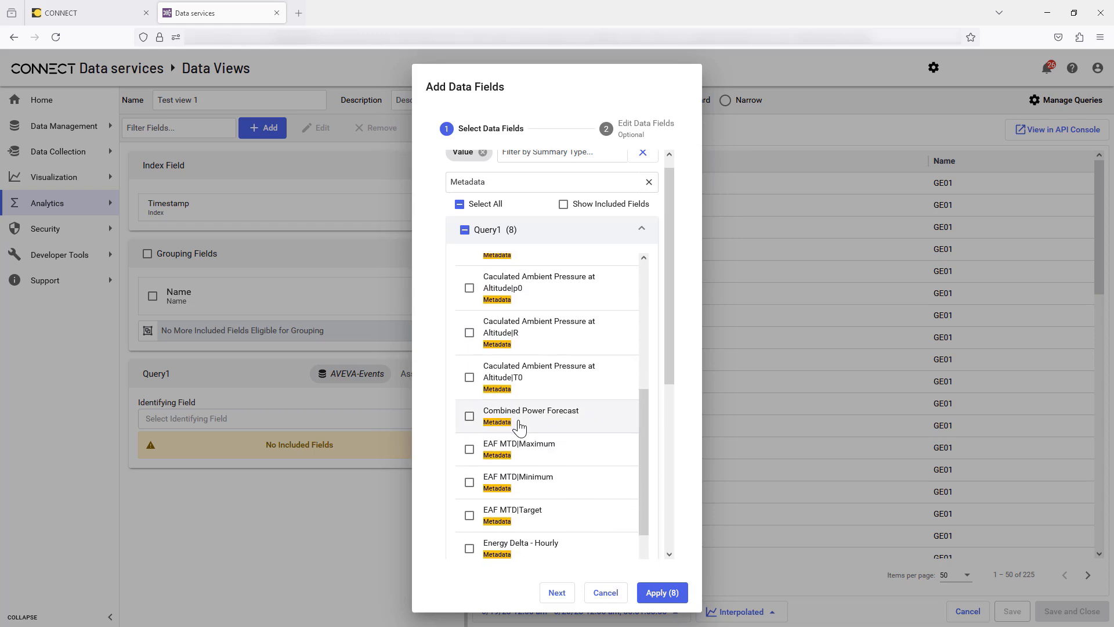
scroll(520, 427, down, 2)
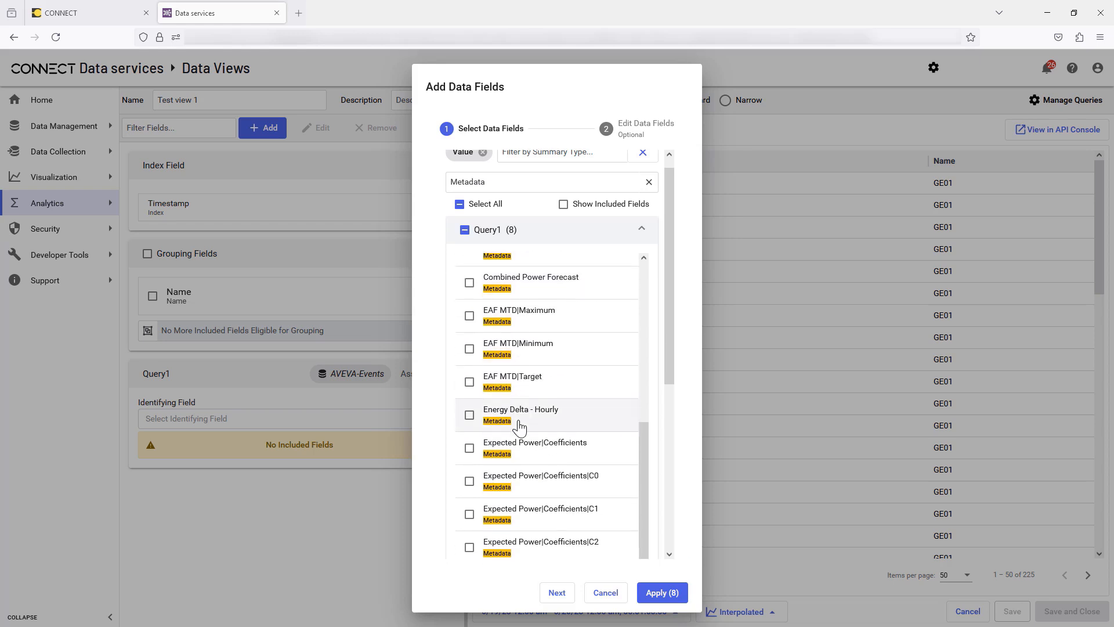
scroll(519, 428, down, 5)
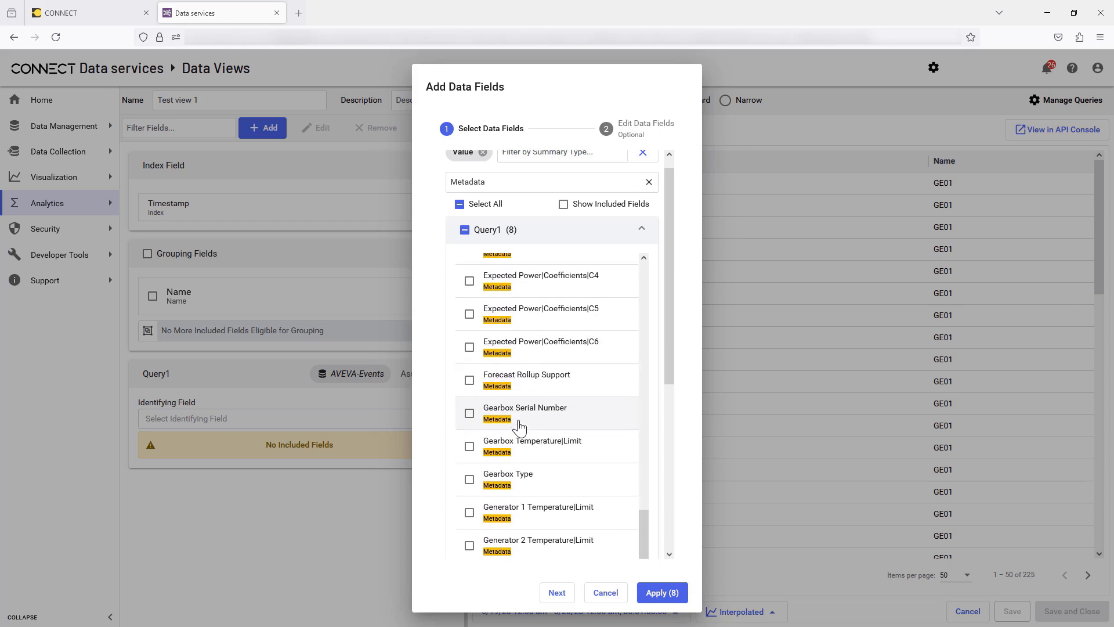
scroll(505, 428, down, 1)
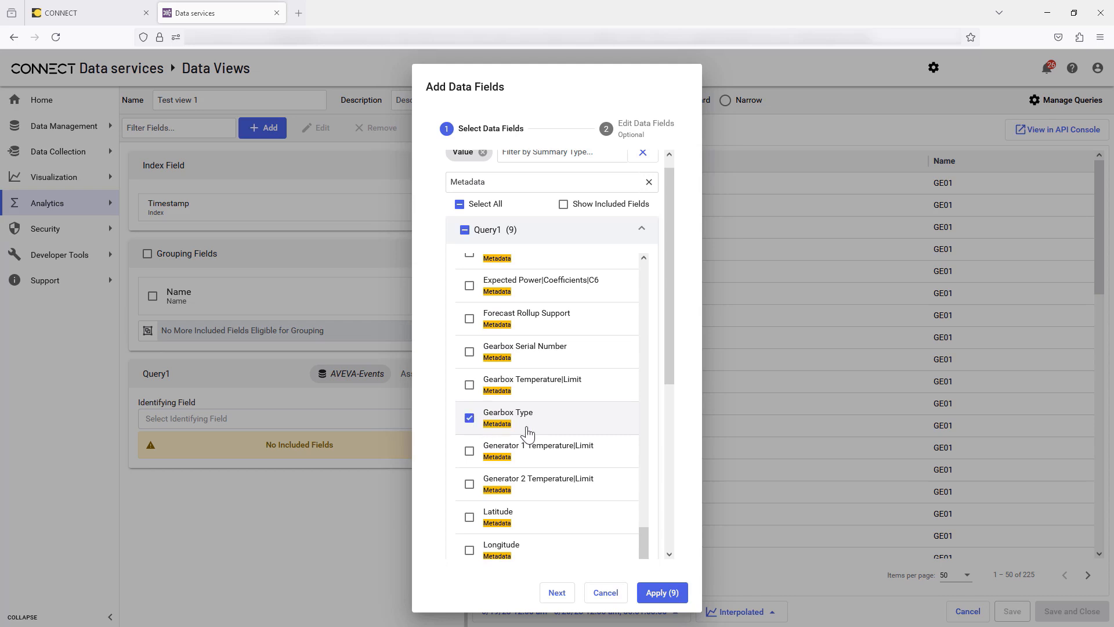
scroll(536, 418, down, 1)
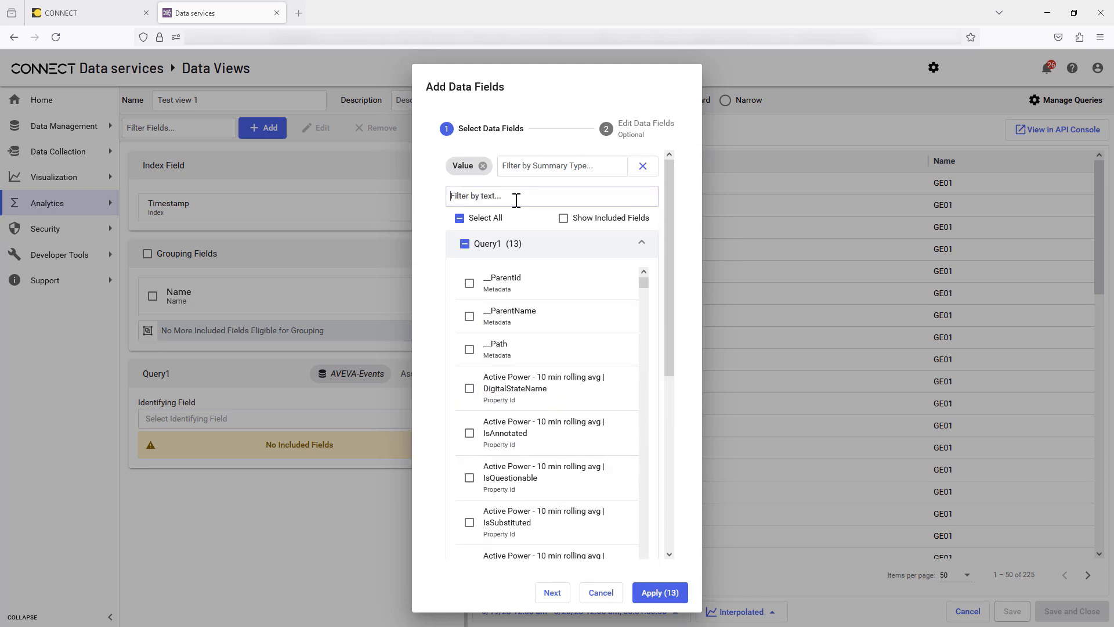
- Filter the data fields by the stream reference name Expected Power and add the summary types Maximum and Minimum
text(Expec)
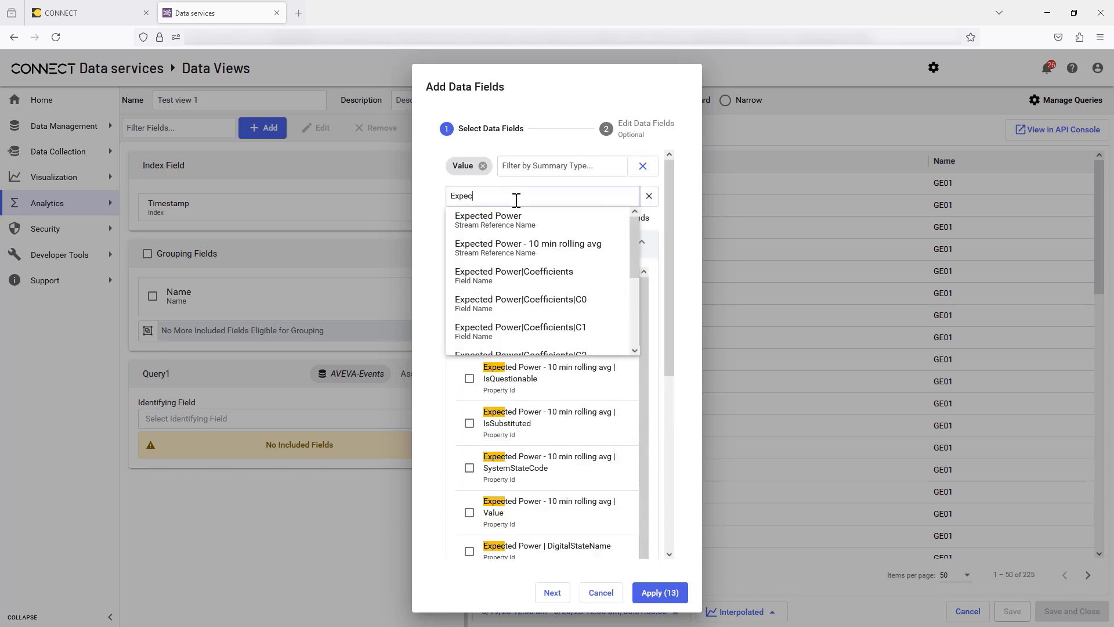
click(506, 220)
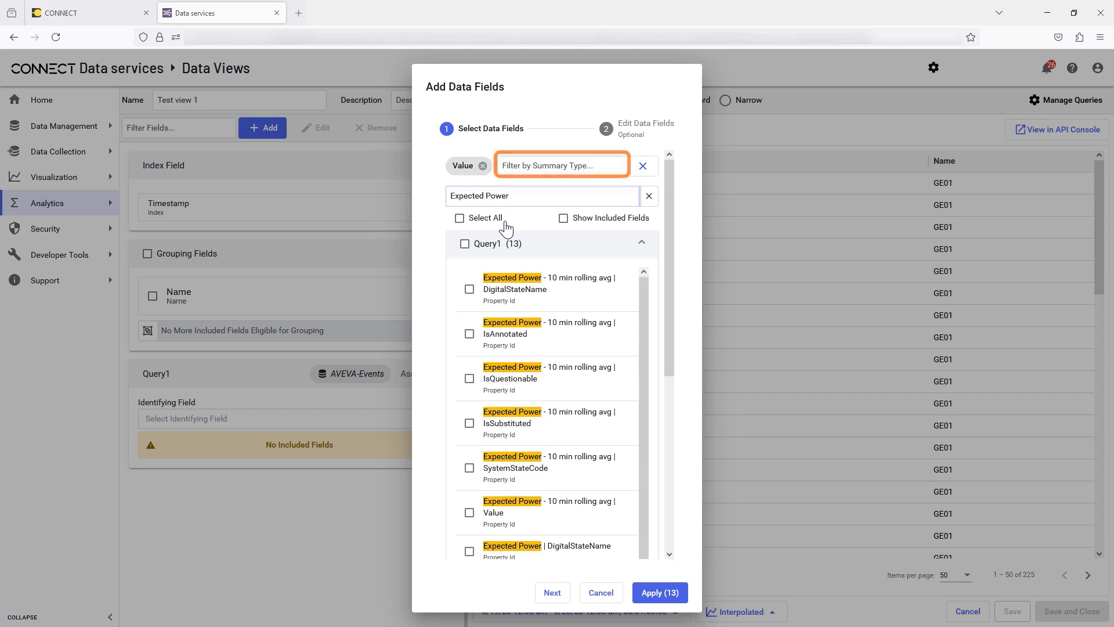
click(526, 167)
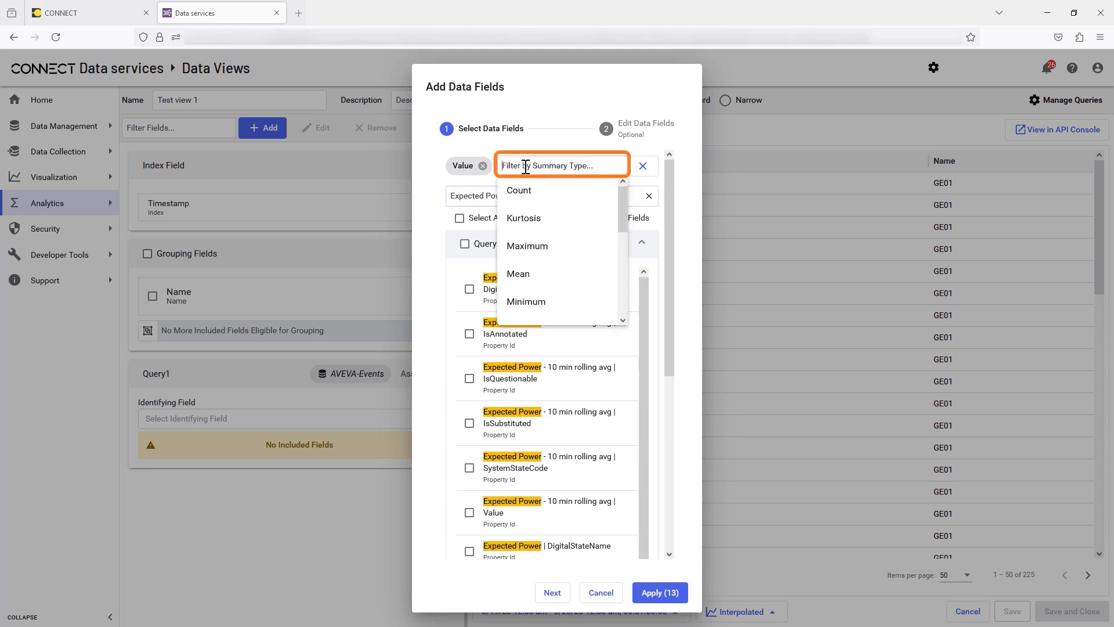
click(530, 250)
click(552, 188)
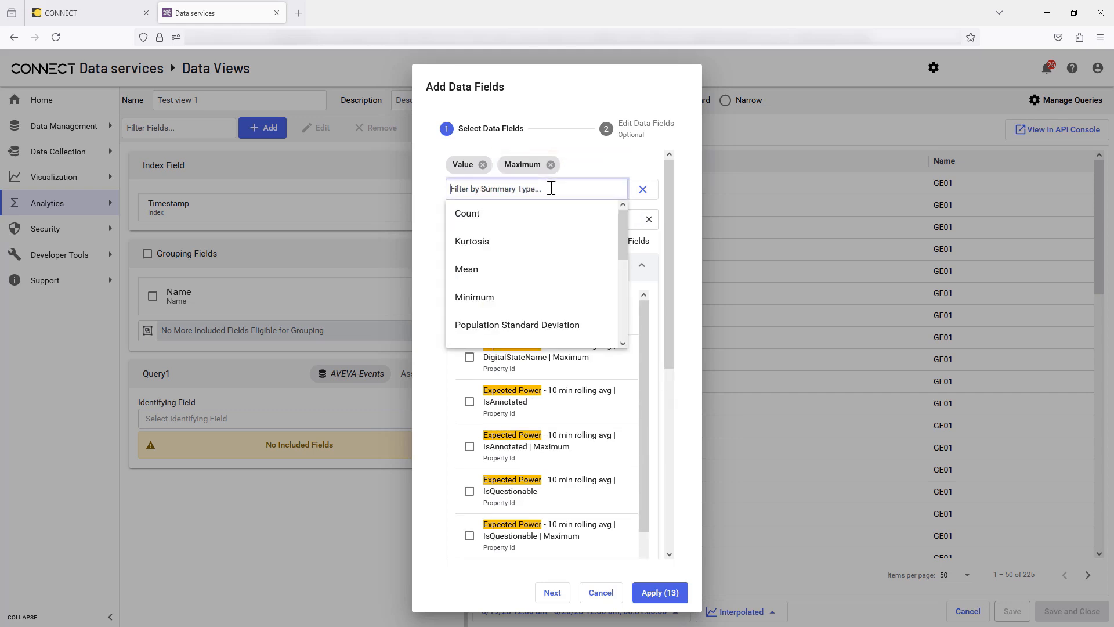
click(474, 297)
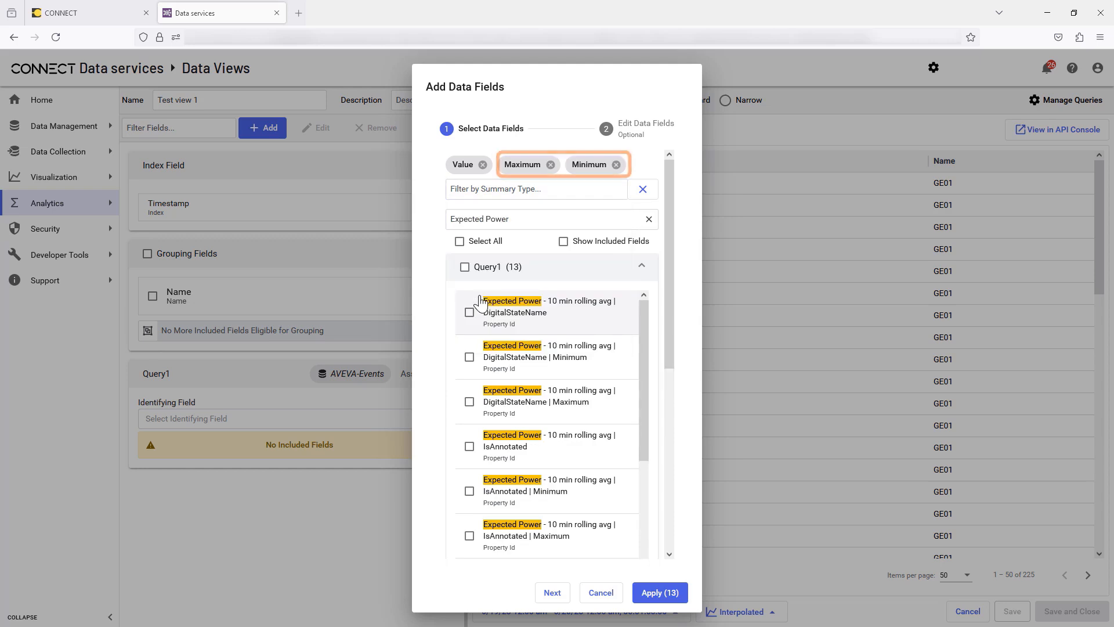
- Select Expected Power - 10 min rolling avg | IsAnnotated | Maximum and Revenue - Monthly | Value, and apply the selected data fields
scroll(473, 383, down, 1)
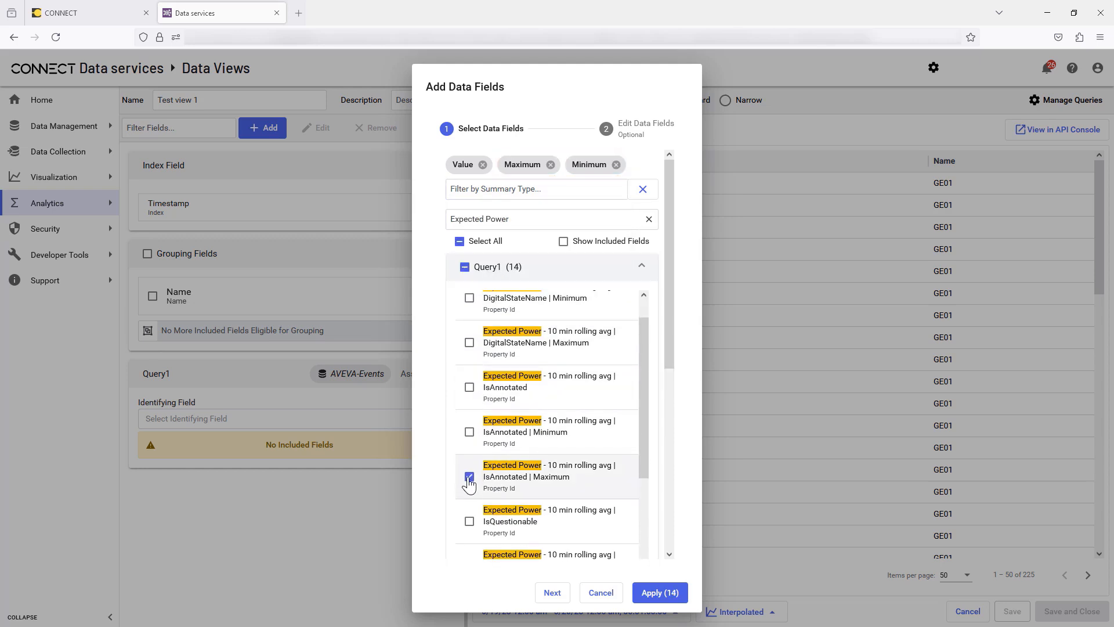
scroll(473, 470, down, 2)
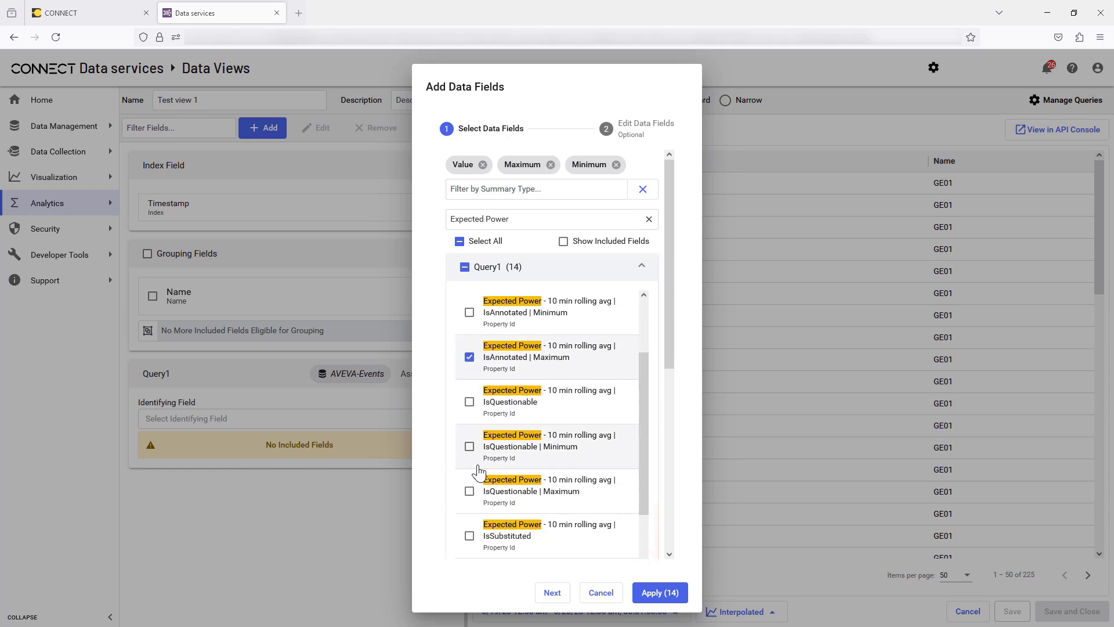
scroll(478, 471, down, 3)
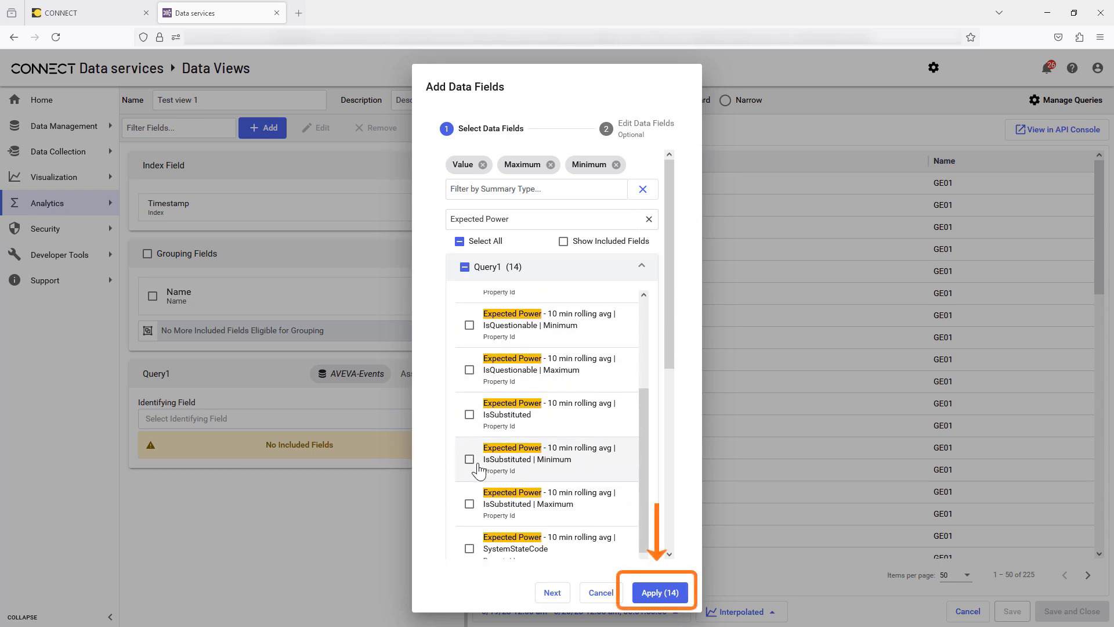
scroll(478, 471, down, 2)
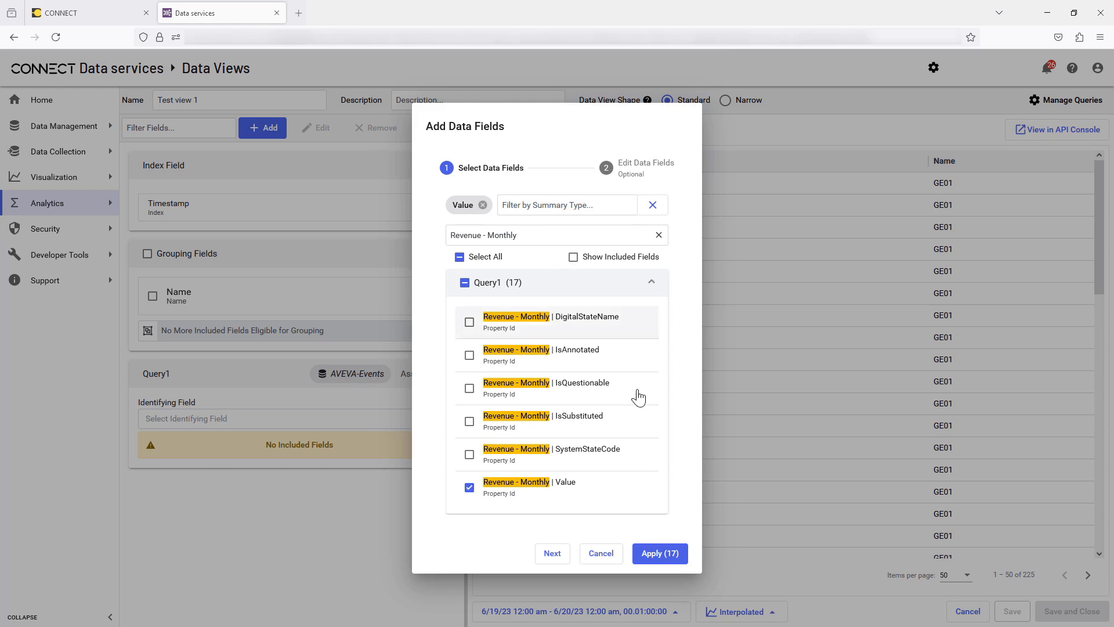
click(654, 554)
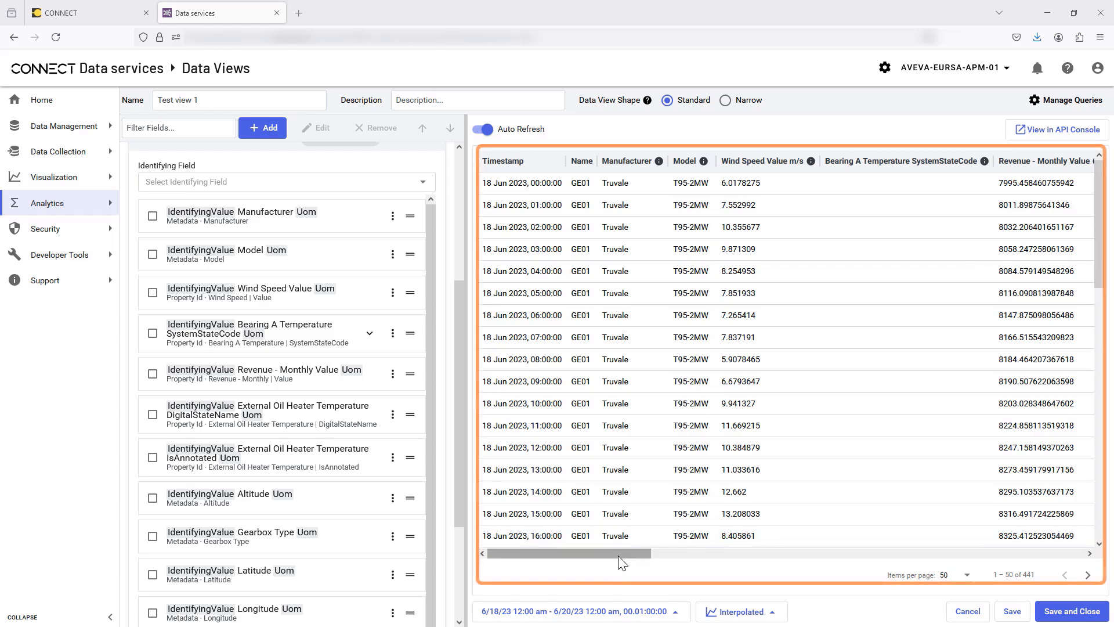
- Look through the preview columns, move Revenue - Monthly Value above Bearing A Temperature SystemStateCode in Query1, and refresh the preview
drag(618, 555, 705, 553)
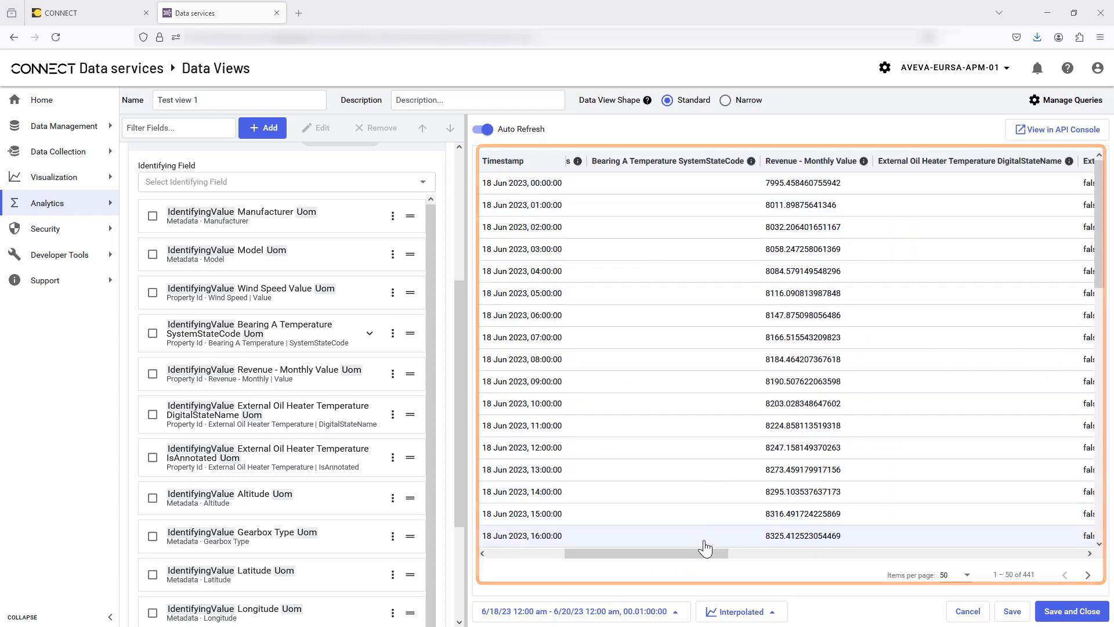
drag(705, 551, 628, 571)
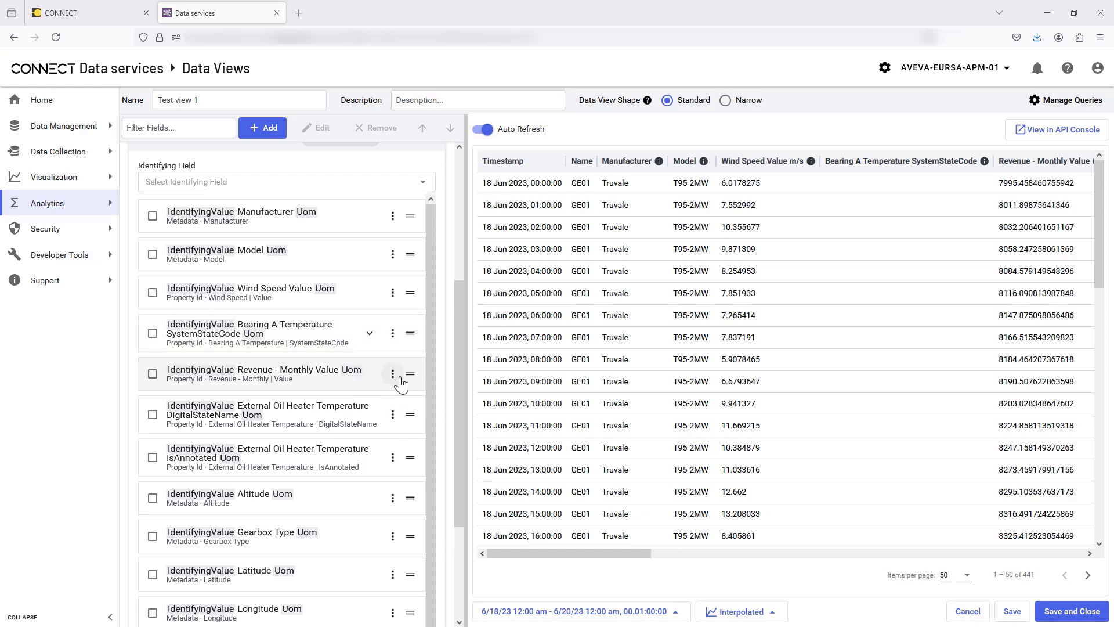
drag(409, 374, 402, 311)
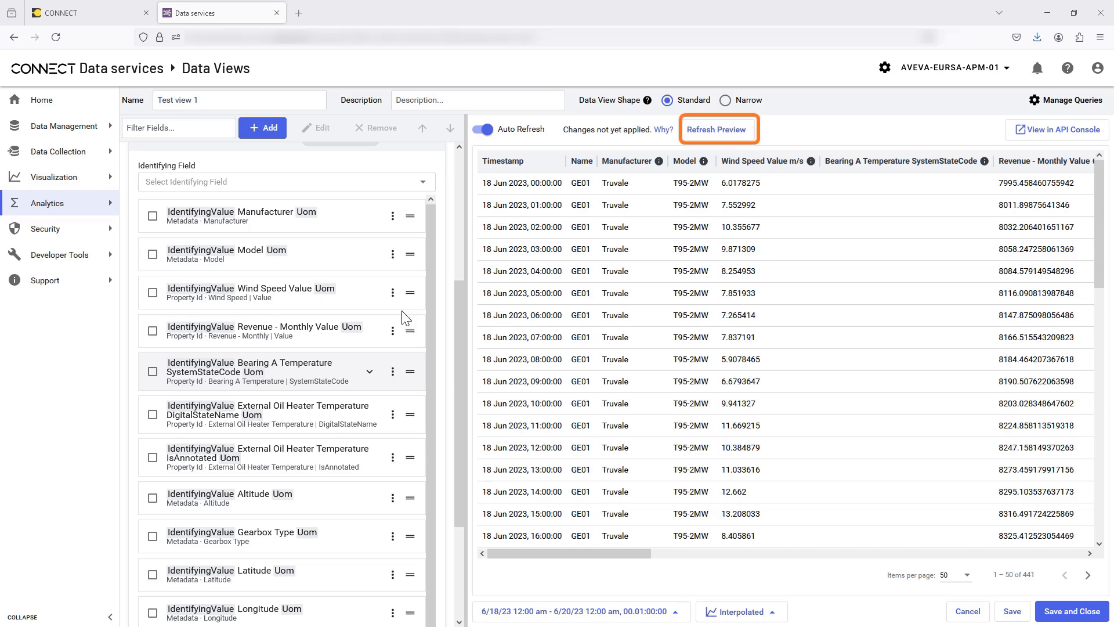
click(716, 130)
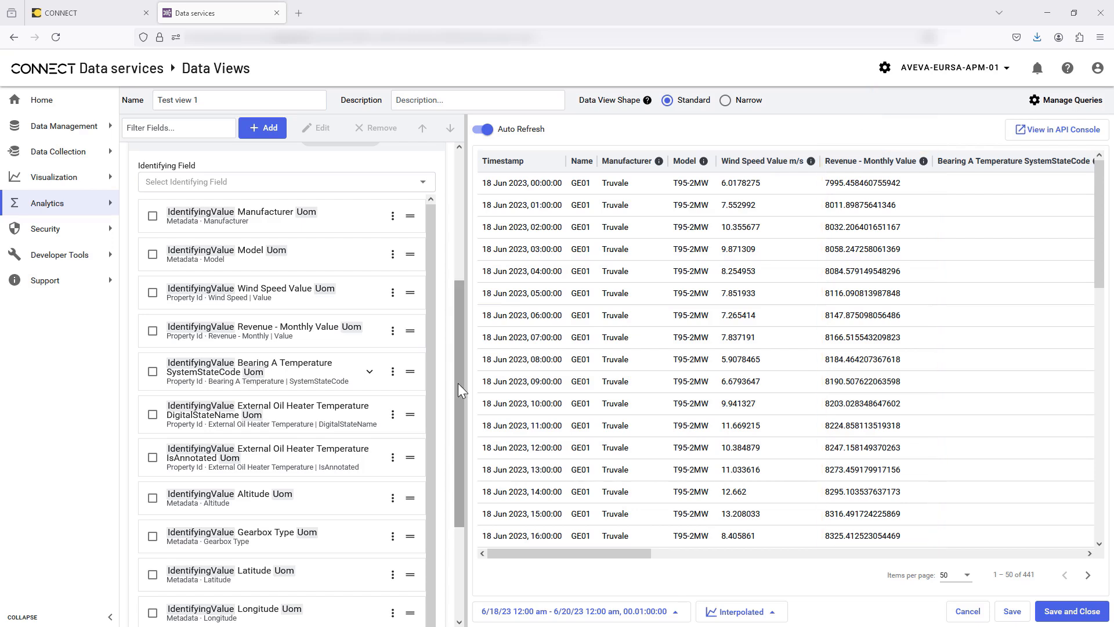
- Switch the data view shape to Narrow, refresh the preview and look through its rows
drag(458, 383, 477, 250)
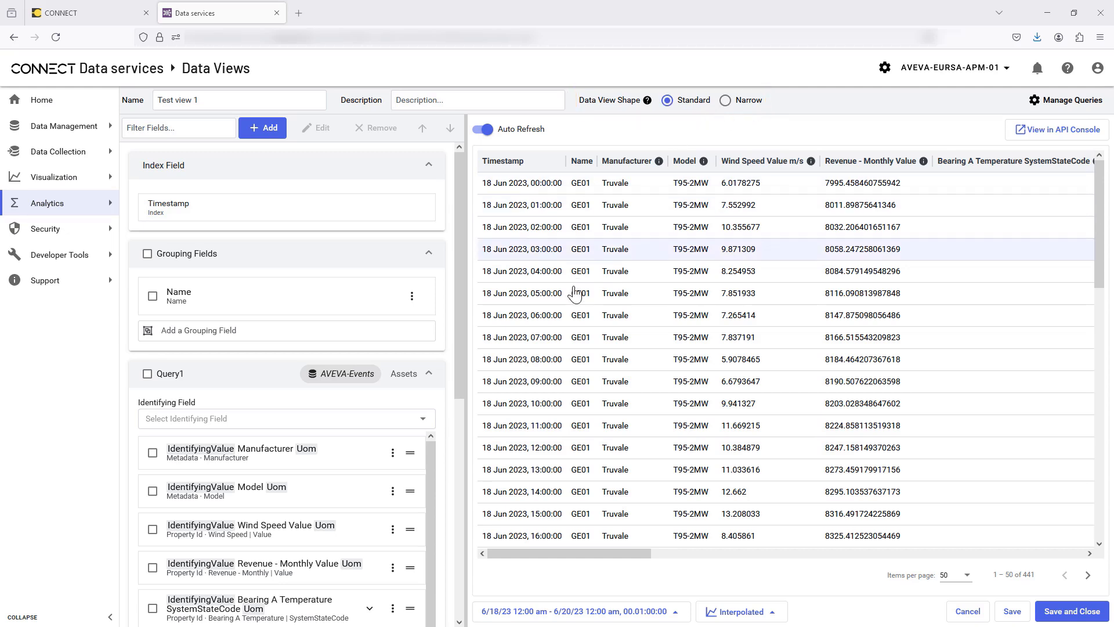
click(725, 101)
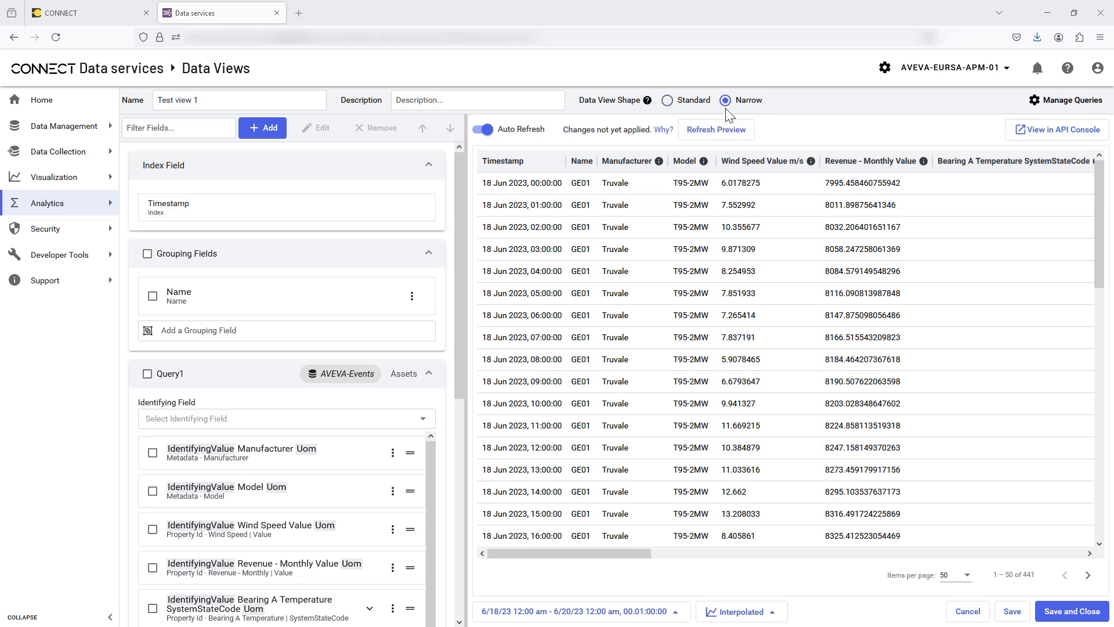
click(721, 131)
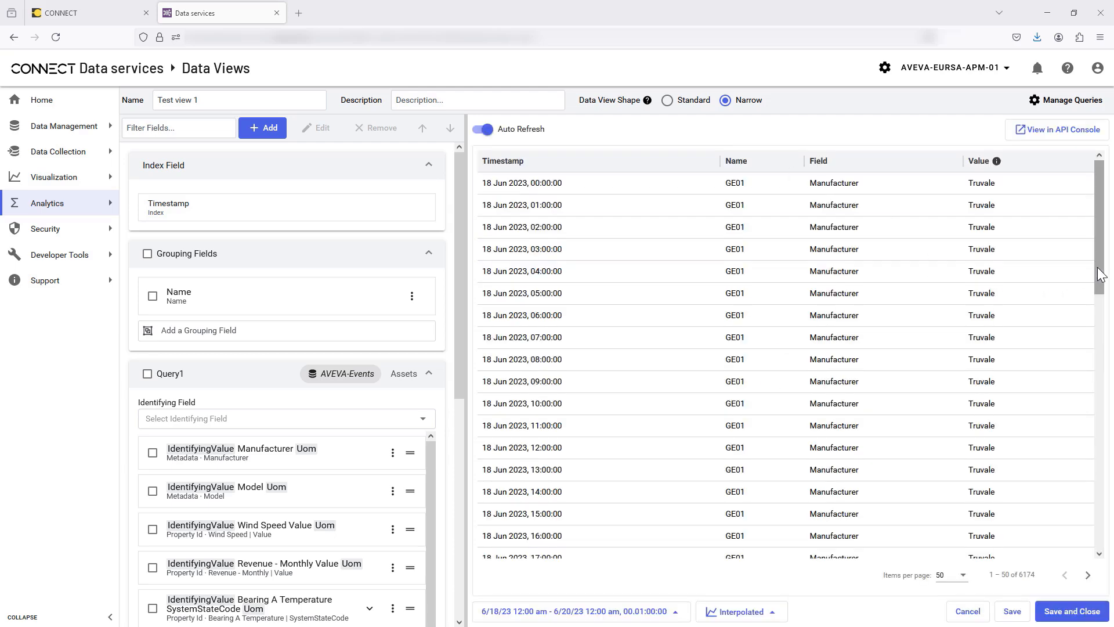
drag(1103, 268, 1111, 546)
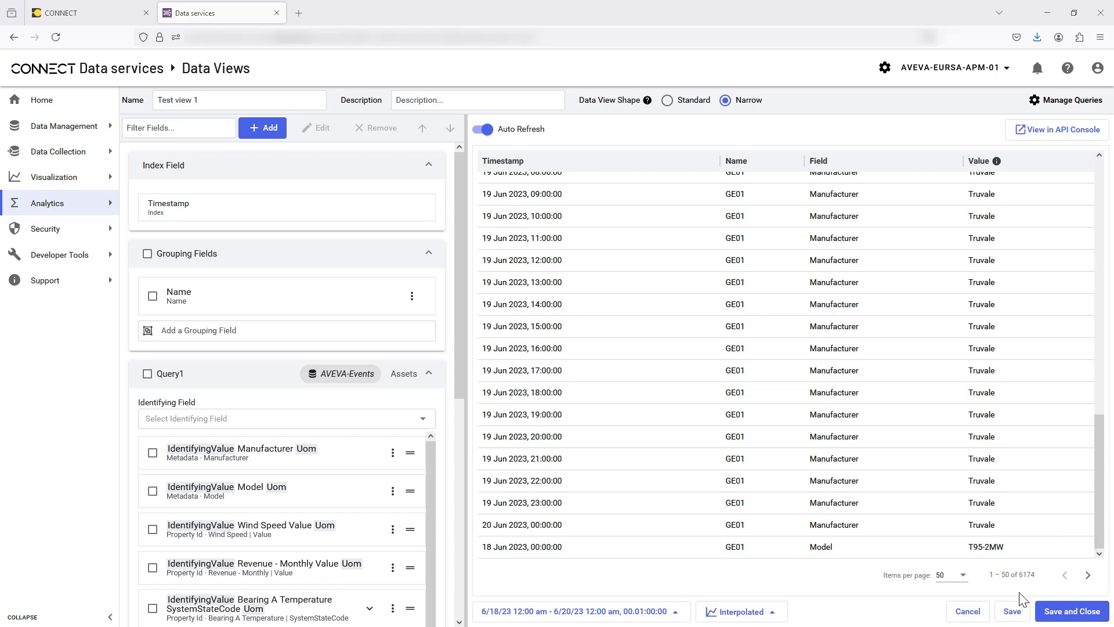
click(1087, 579)
click(1070, 581)
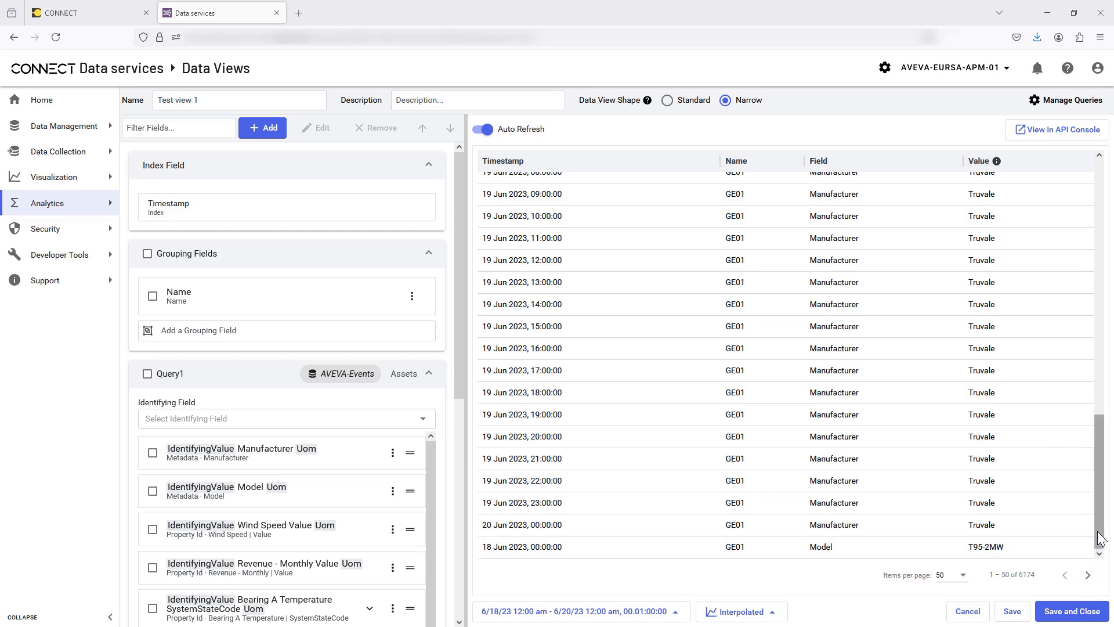
- Set the data view shape back to Standard and refresh the preview
drag(1101, 522, 1103, 269)
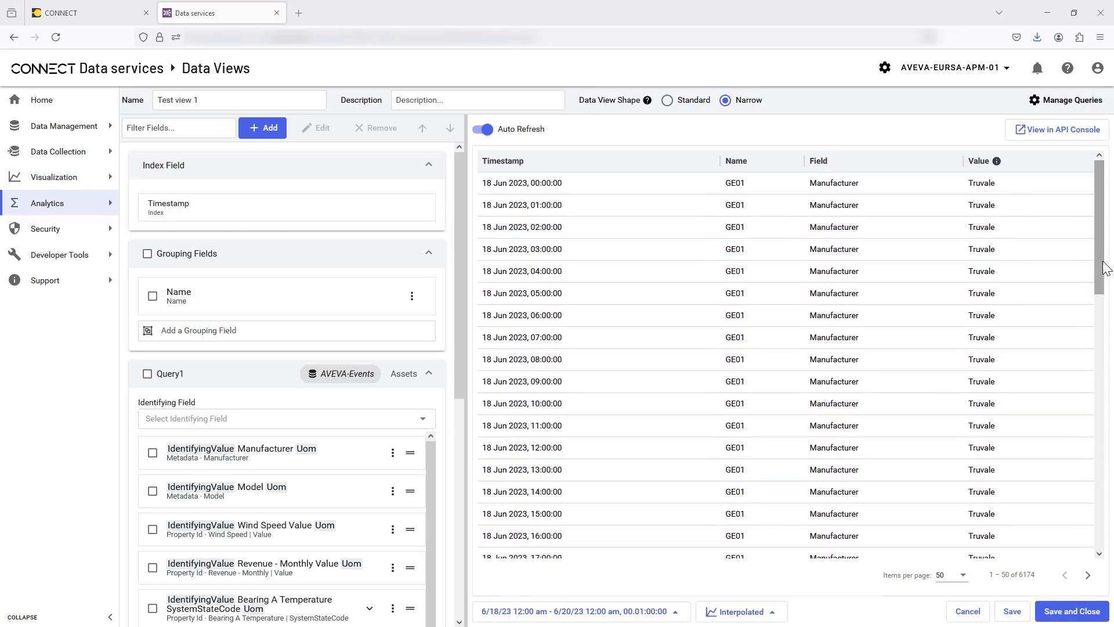
click(668, 101)
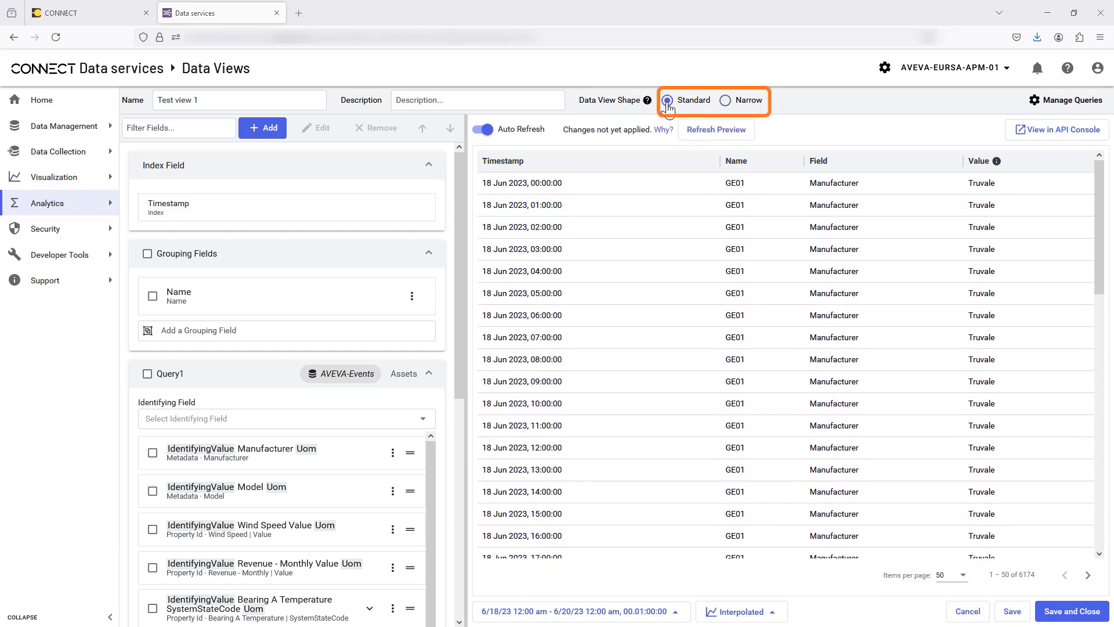
click(702, 134)
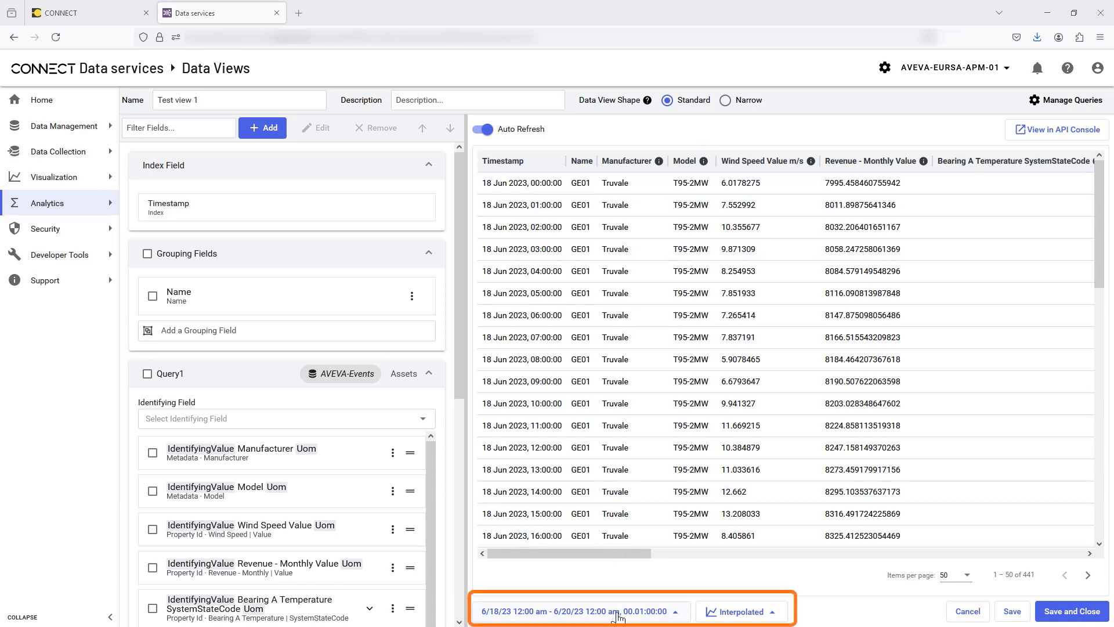
- Set the preview's start index to 17/06/2023, 00:00:00 and apply the new index range
click(660, 614)
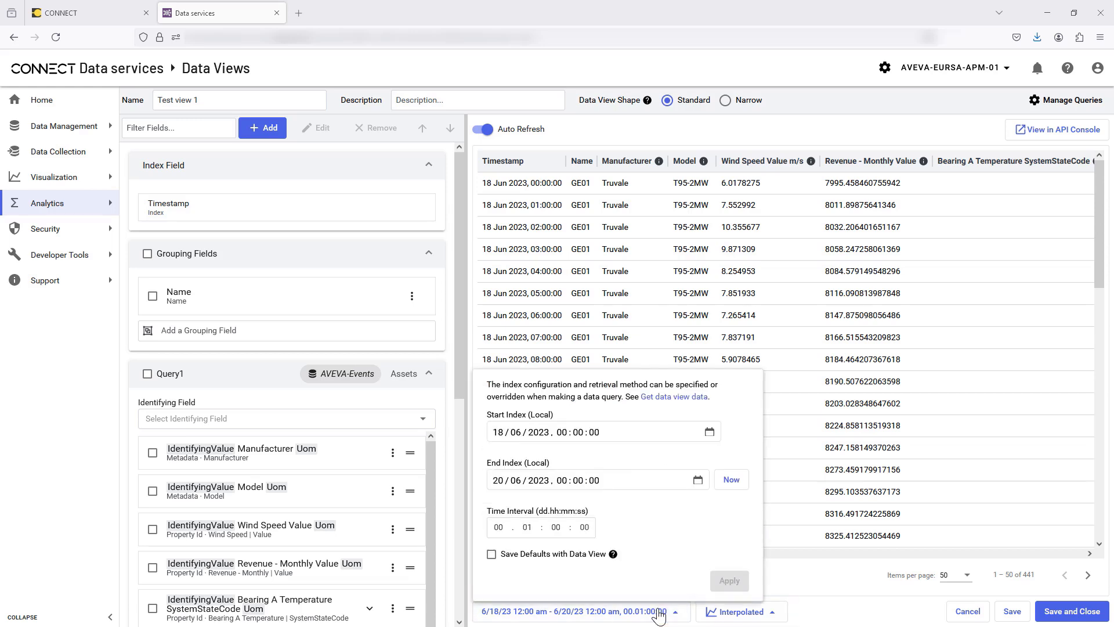
click(498, 432)
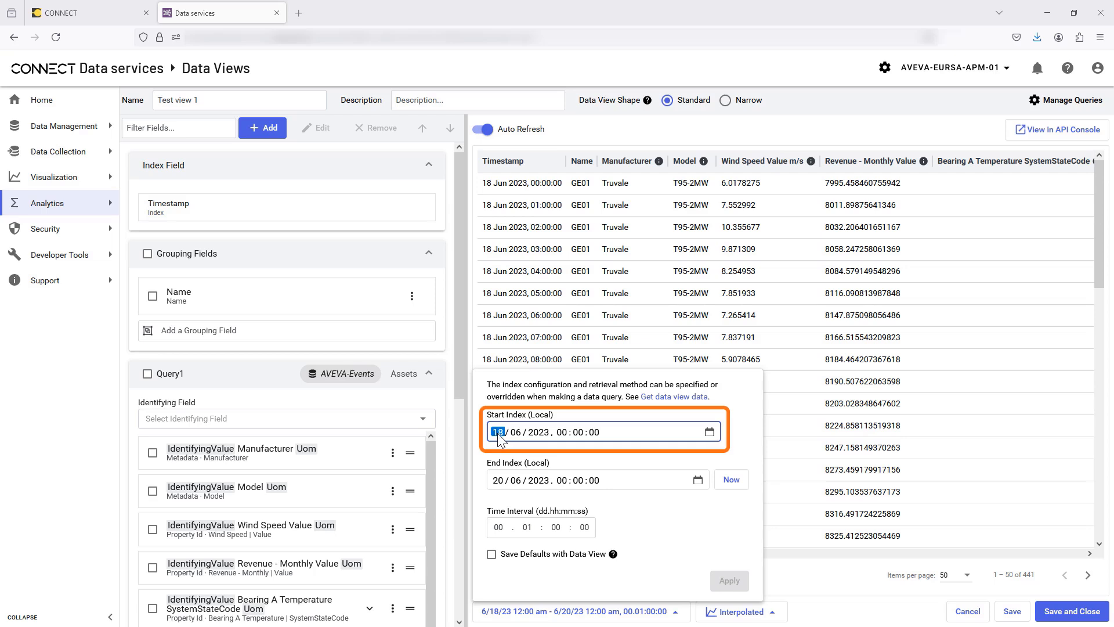
text(01)
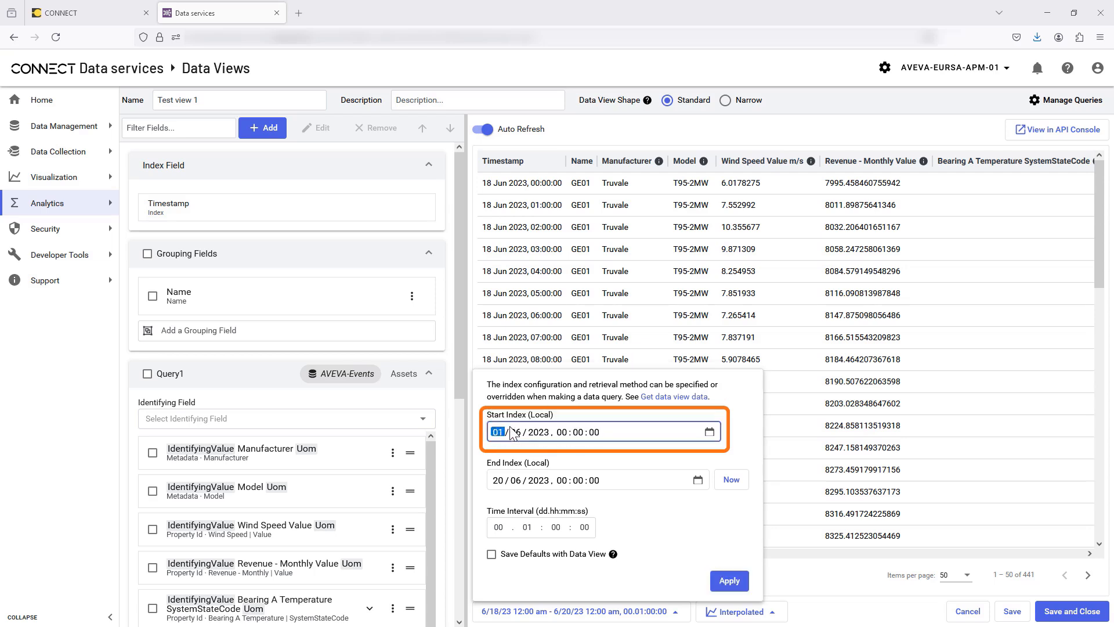
text(17)
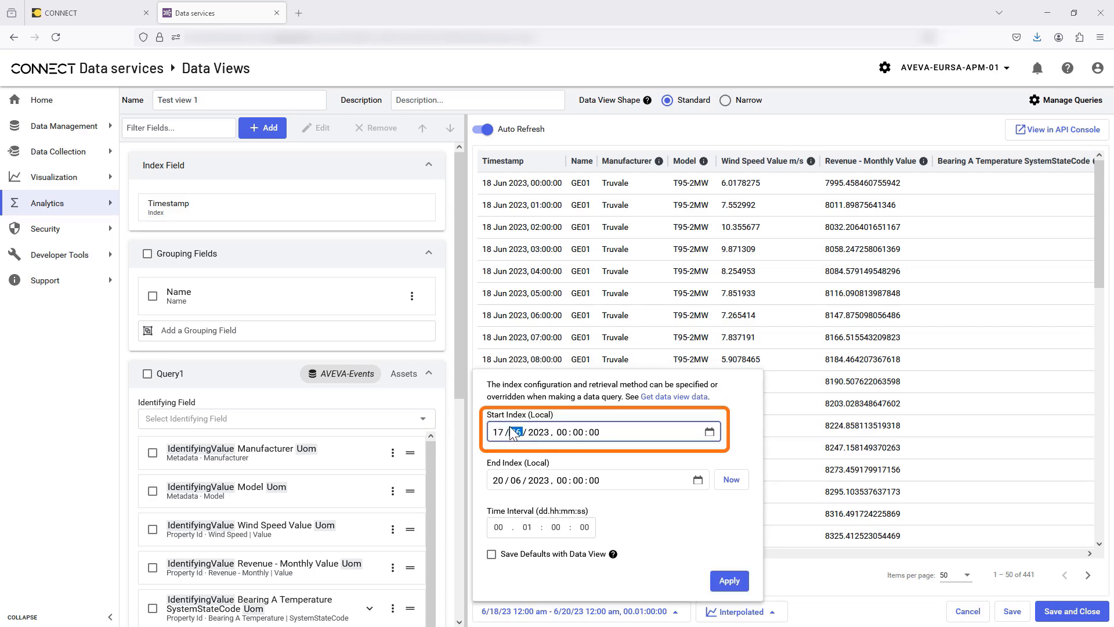
click(740, 448)
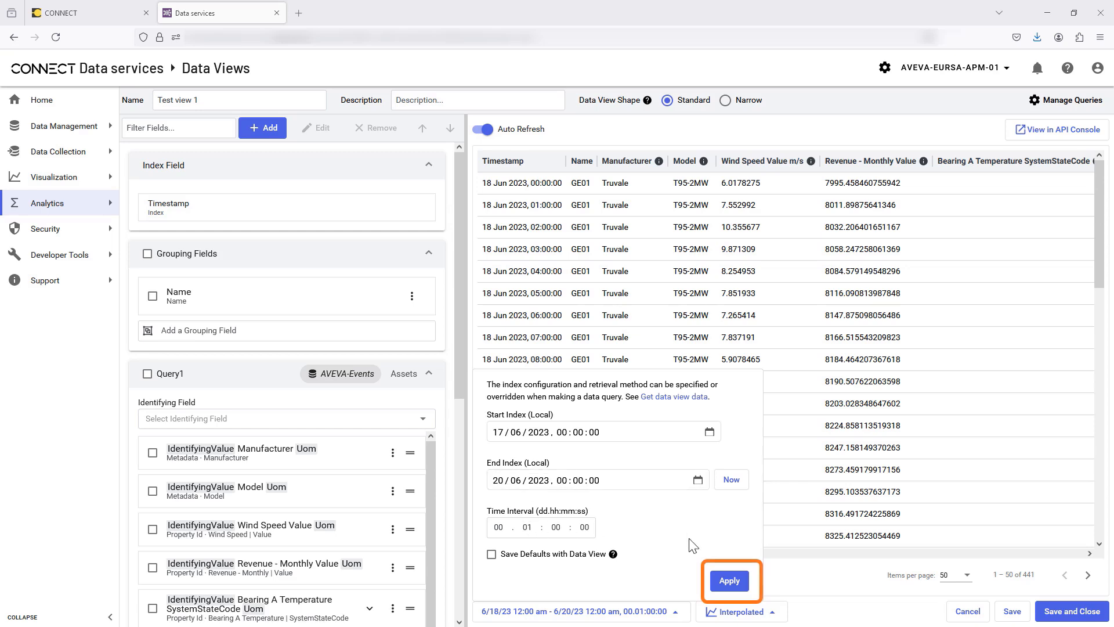
click(729, 582)
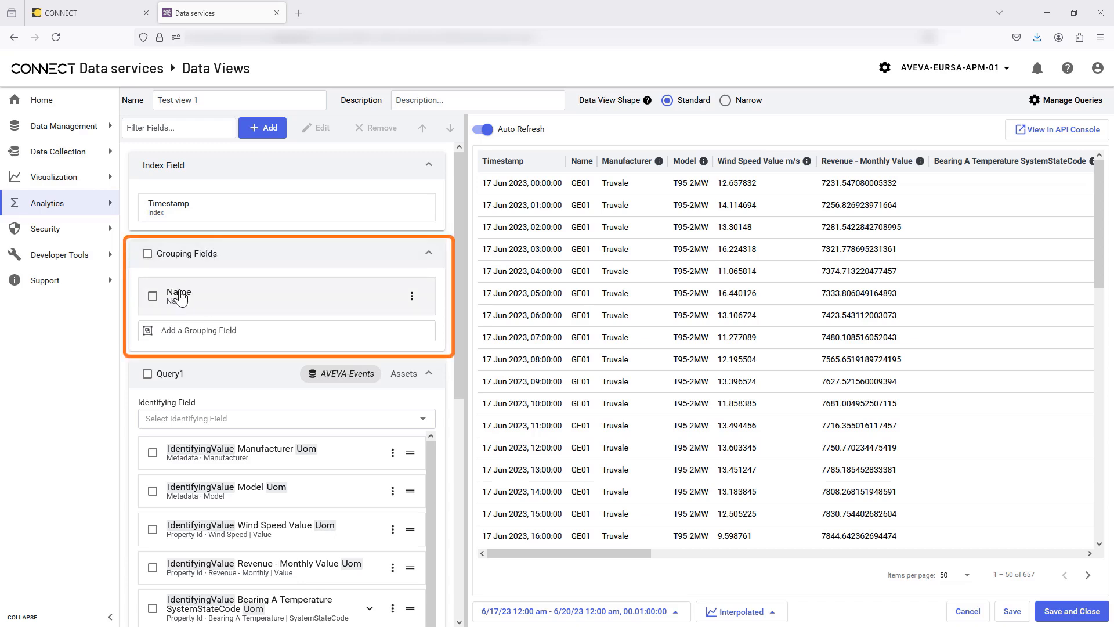
- Check which metadata fields are available as additional grouping fields, and close the list without adding one
click(207, 330)
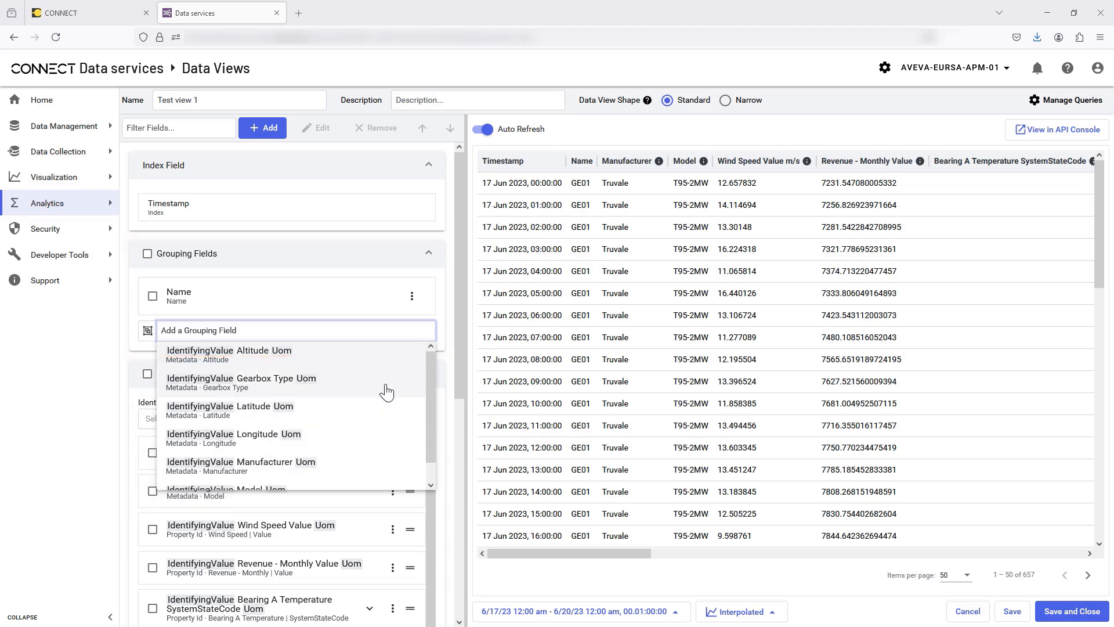
click(443, 314)
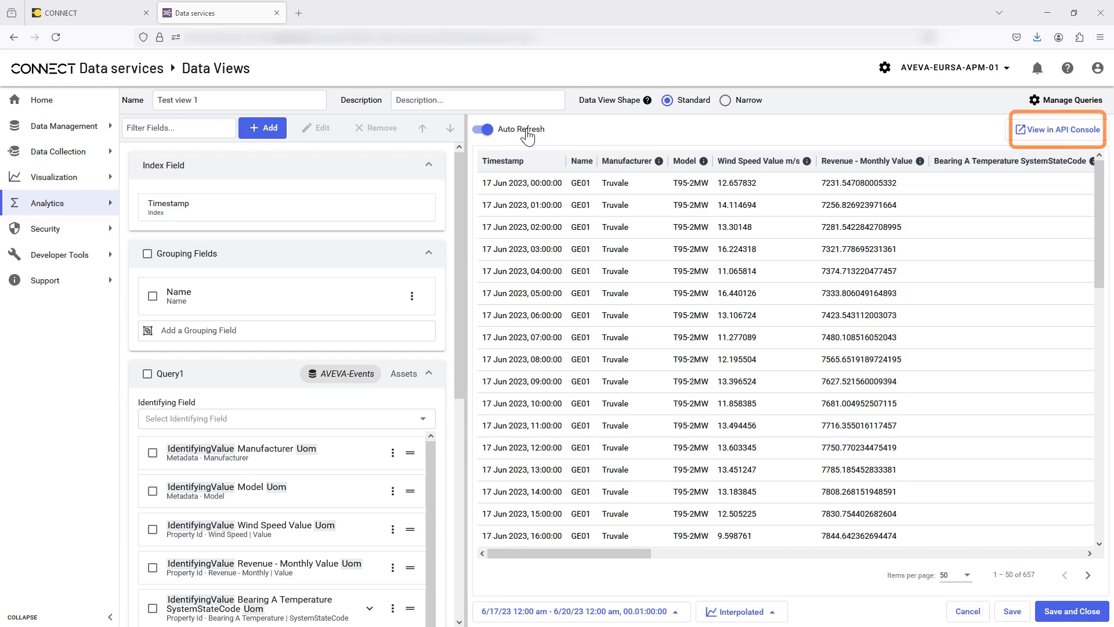
- View the data view's request in the API Console and examine its startIndex and endIndex parameters
click(1031, 132)
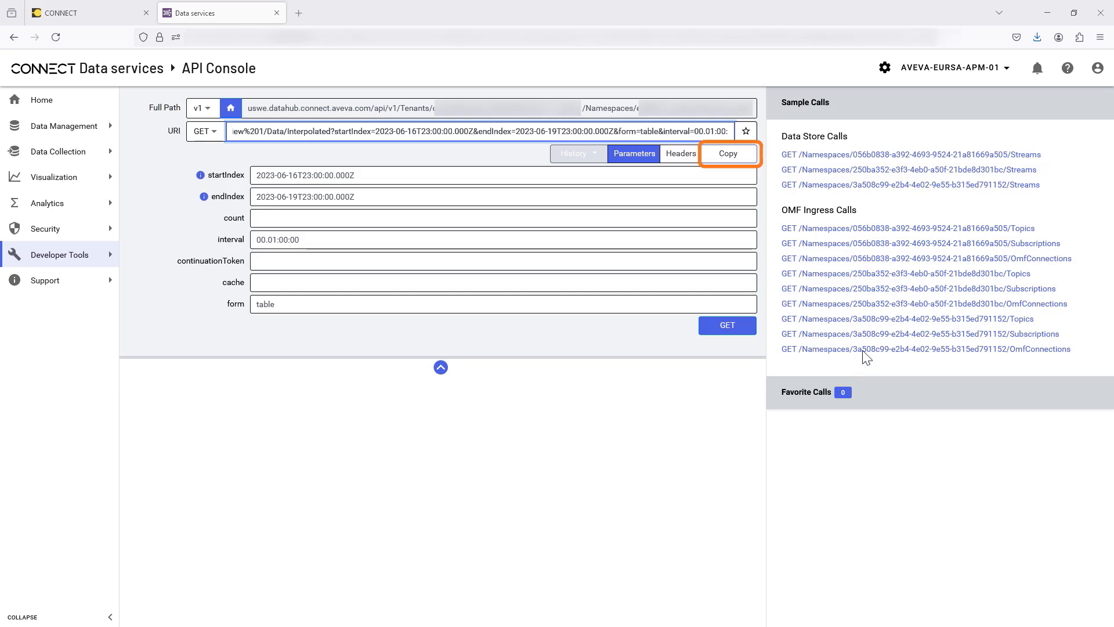
click(374, 178)
click(367, 198)
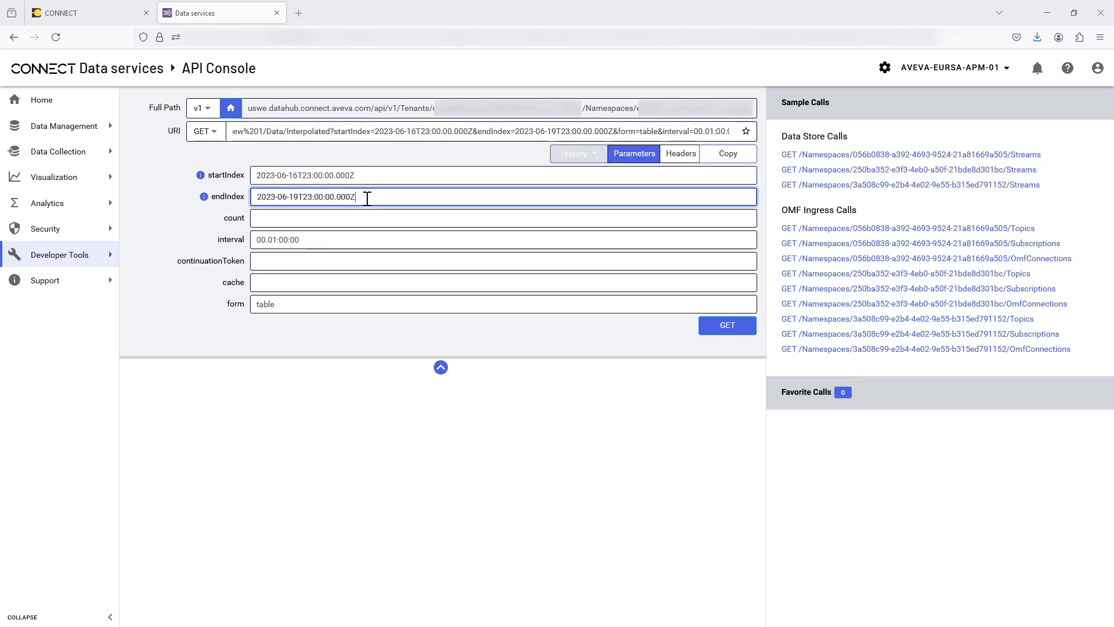
click(355, 161)
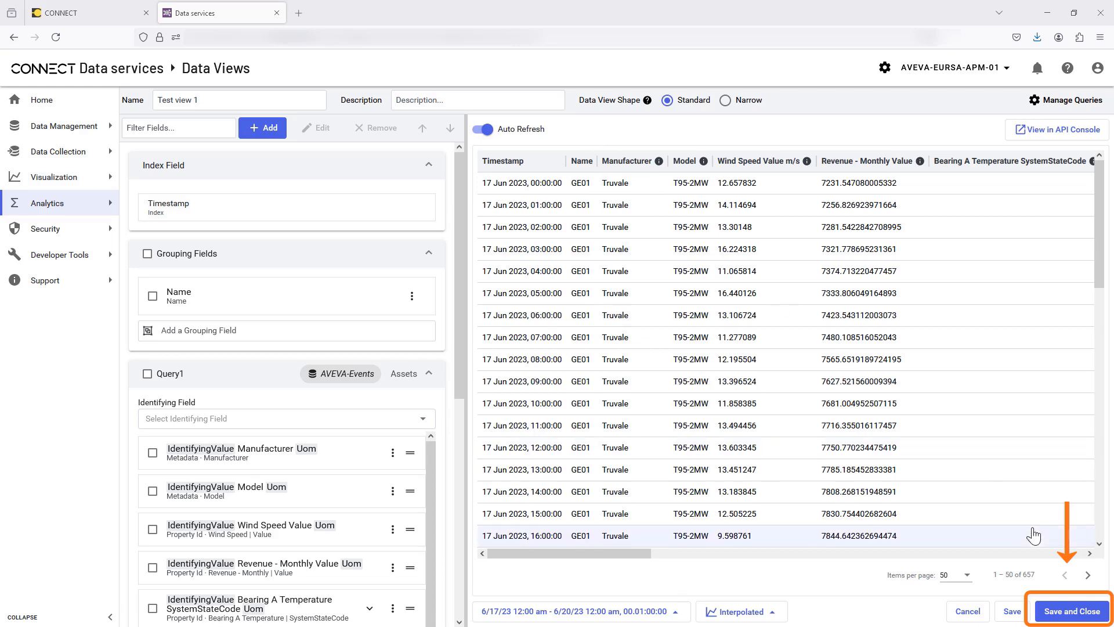
- Save the data view "Test view 1" and close its editor
click(1067, 613)
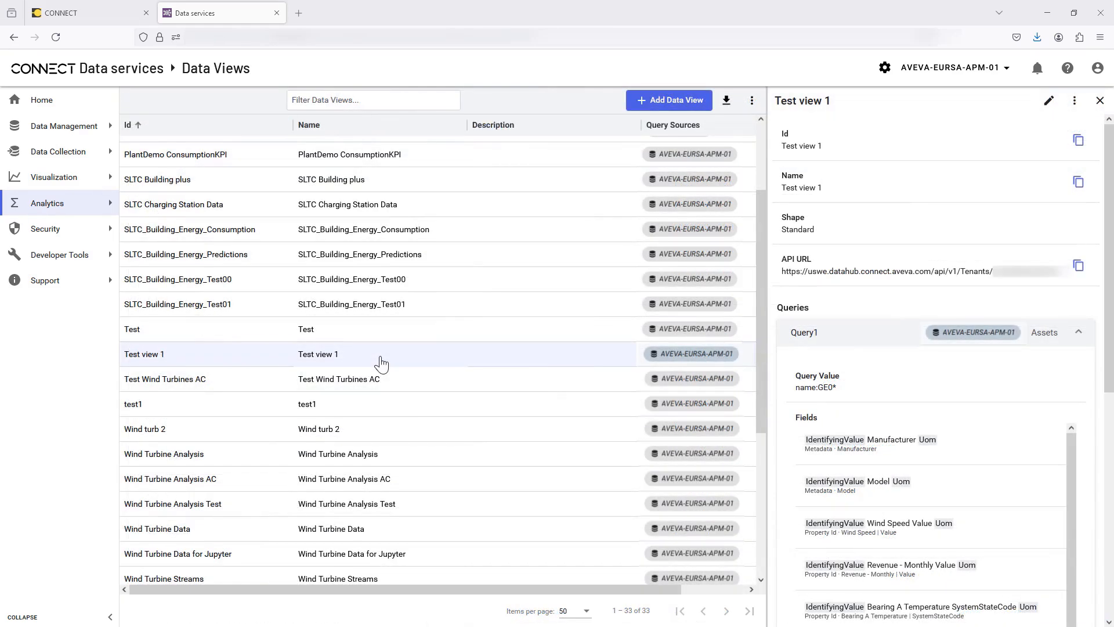